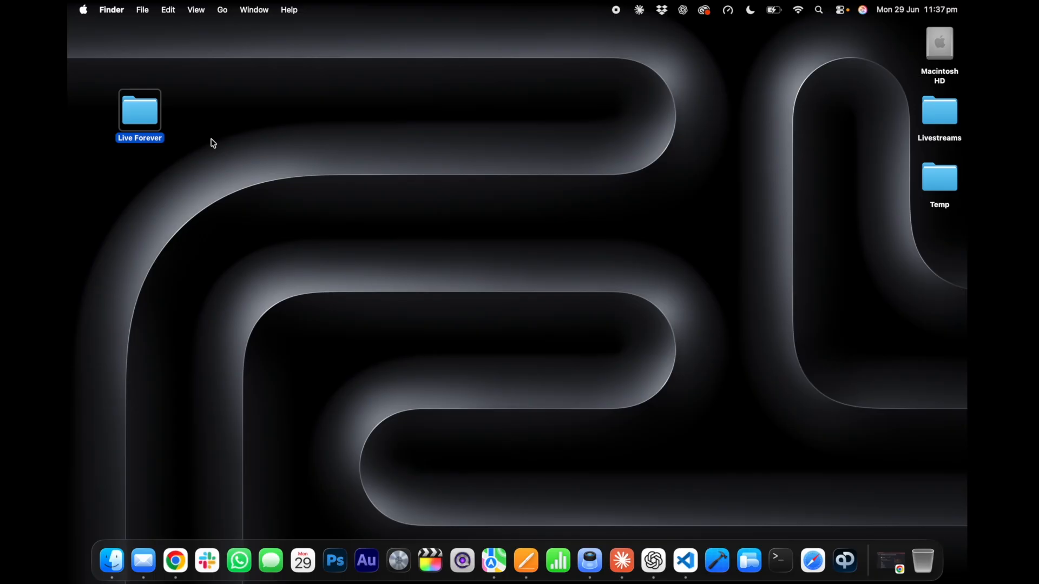
Step: Open the Live Forever folder on the desktop and review its video files and WAV stems, then close it
{"action": "double_click", "coordinate": [142, 117]}
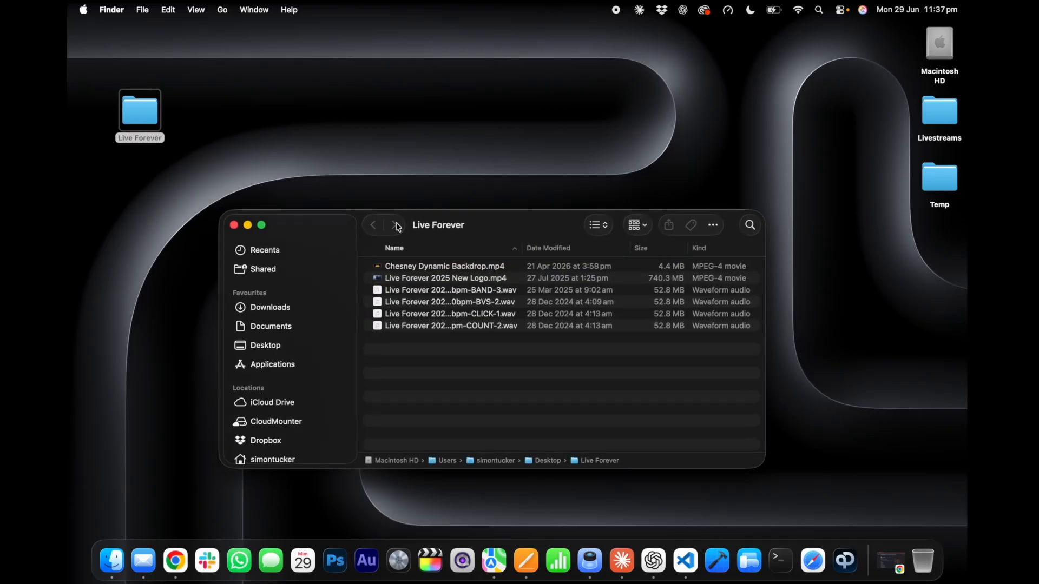
{"action": "left_click_drag", "start_coordinate": [508, 218], "coordinate": [475, 95]}
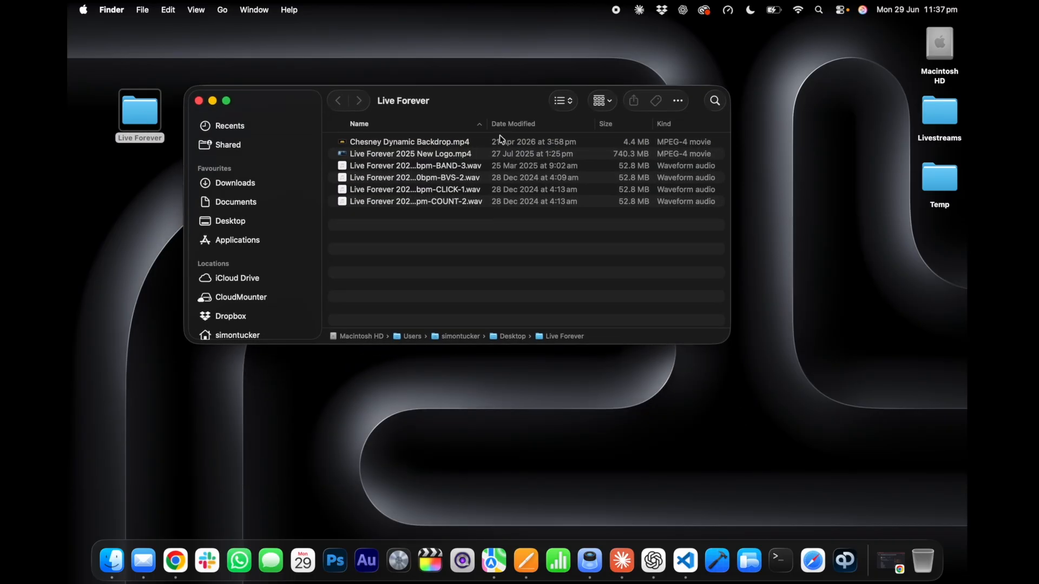
{"action": "left_click_drag", "start_coordinate": [491, 128], "coordinate": [516, 126]}
{"action": "left_click", "coordinate": [372, 155]}
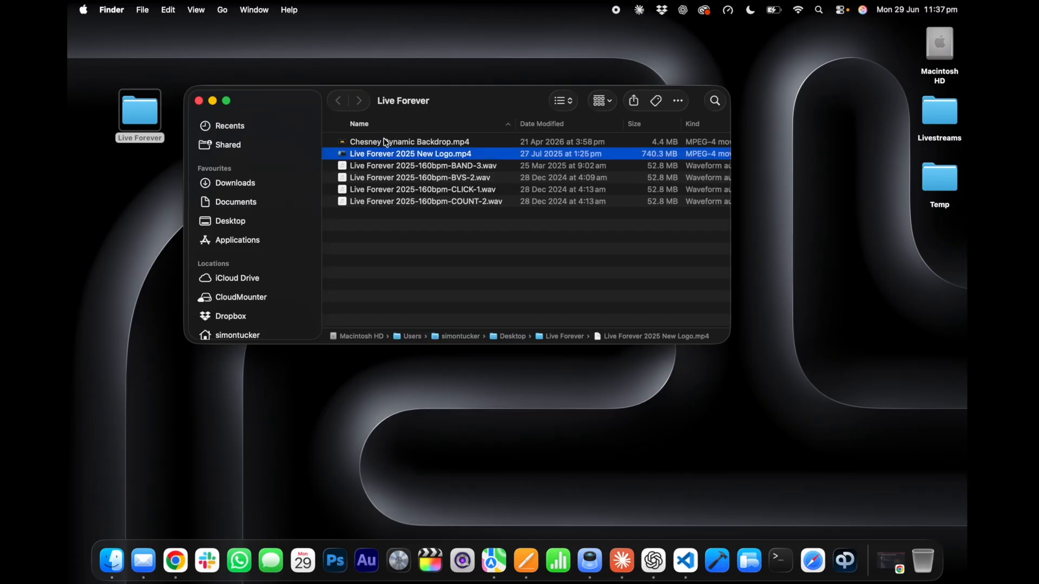
{"action": "left_click", "coordinate": [384, 142]}
{"action": "left_click", "coordinate": [386, 155]}
{"action": "left_click", "coordinate": [389, 167]}
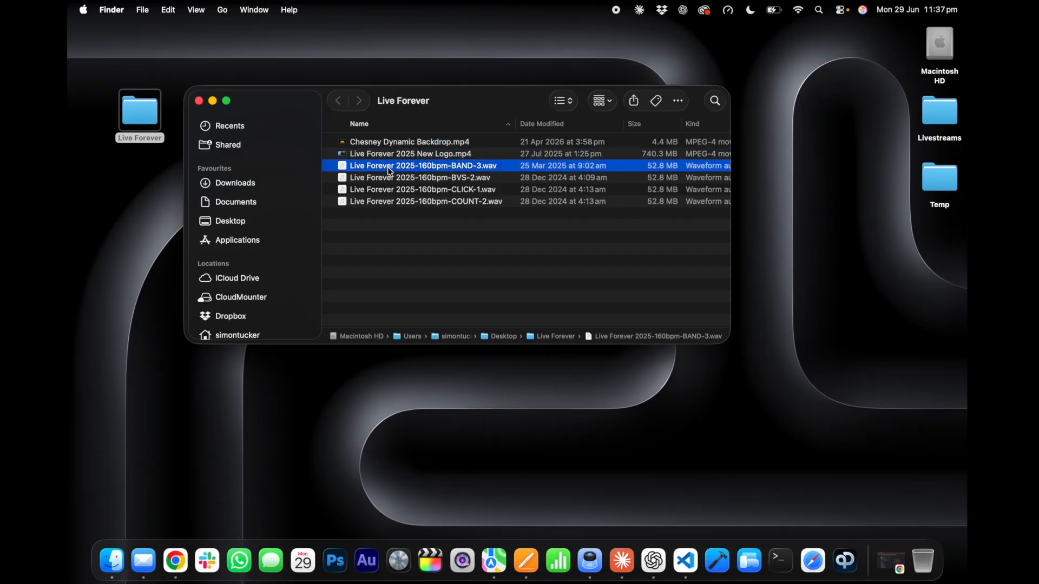
{"action": "left_click", "coordinate": [414, 190]}
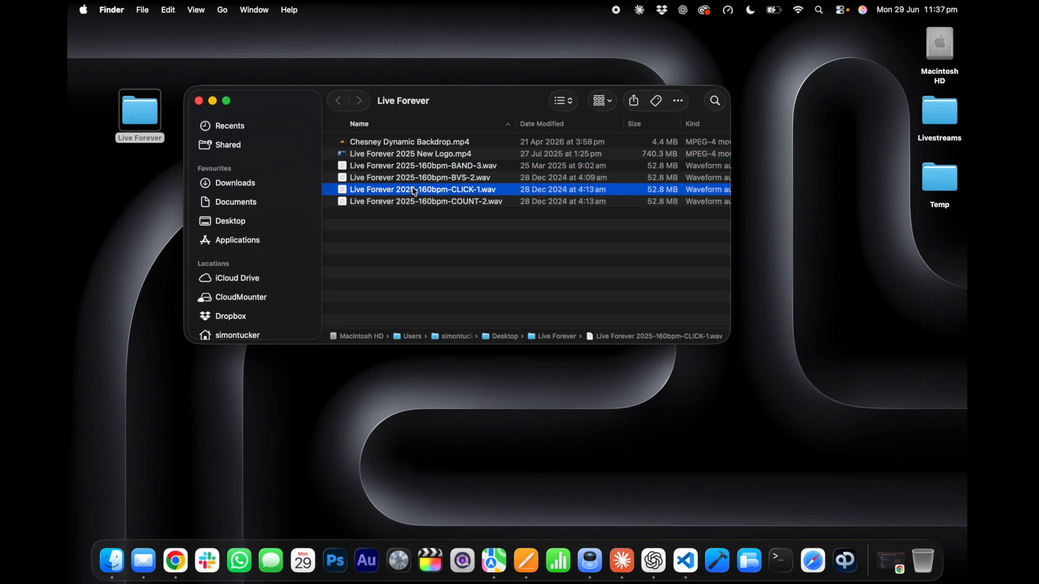
{"action": "left_click", "coordinate": [414, 201]}
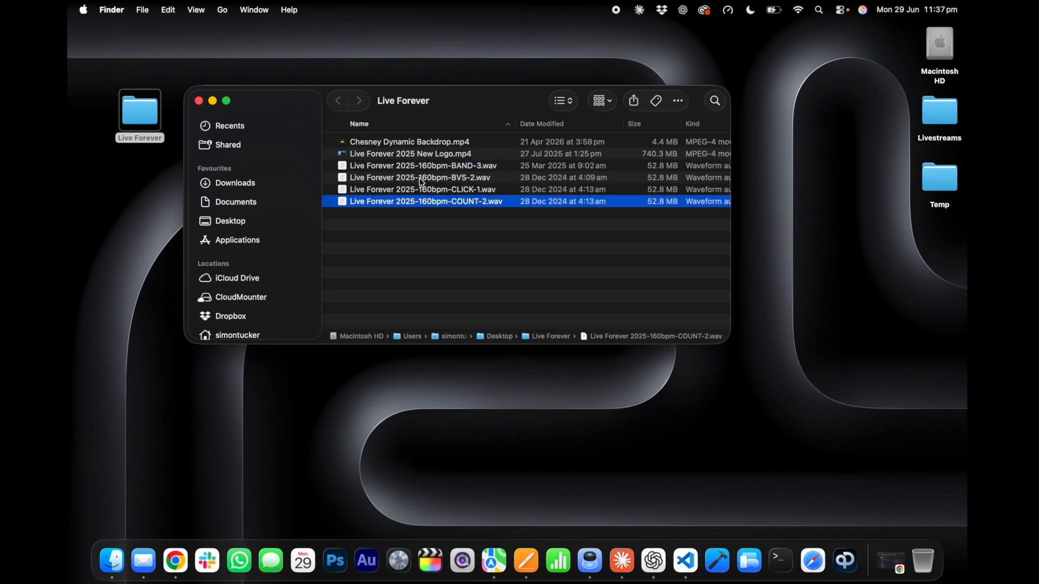
{"action": "left_click", "coordinate": [423, 180]}
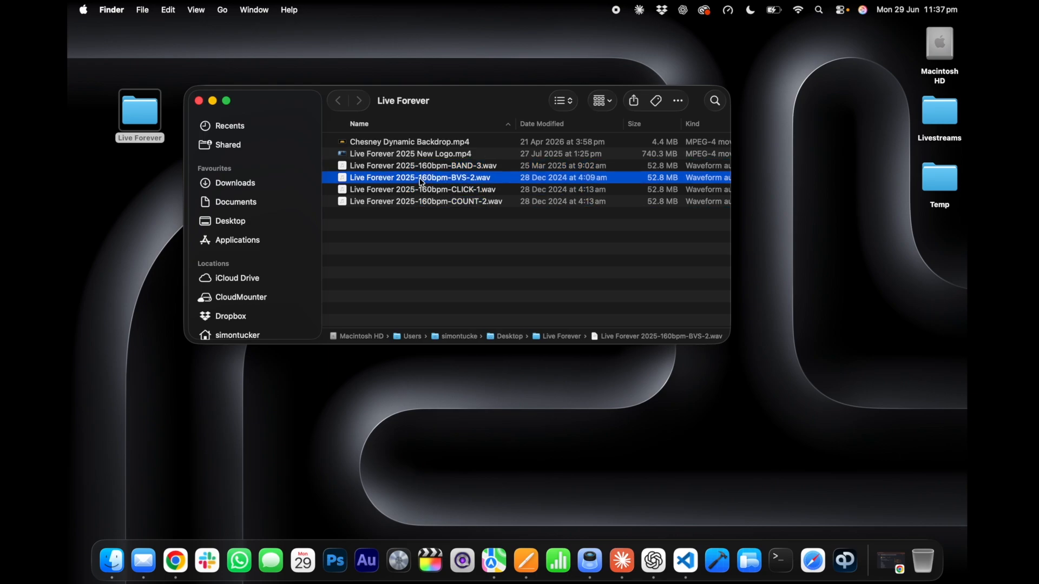
{"action": "left_click", "coordinate": [422, 167]}
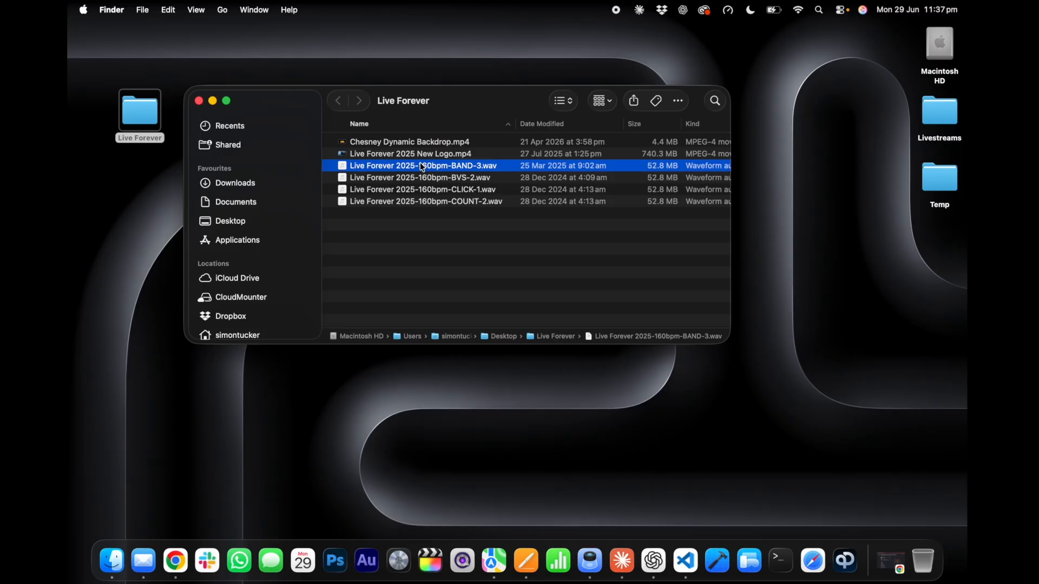
{"action": "left_click_drag", "start_coordinate": [492, 102], "coordinate": [497, 115]}
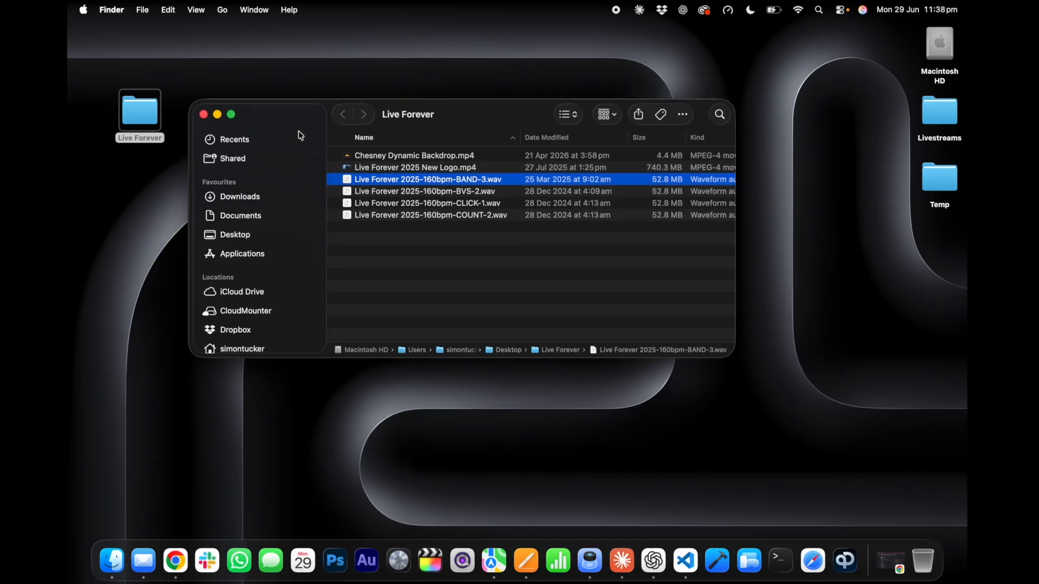
{"action": "left_click", "coordinate": [204, 115]}
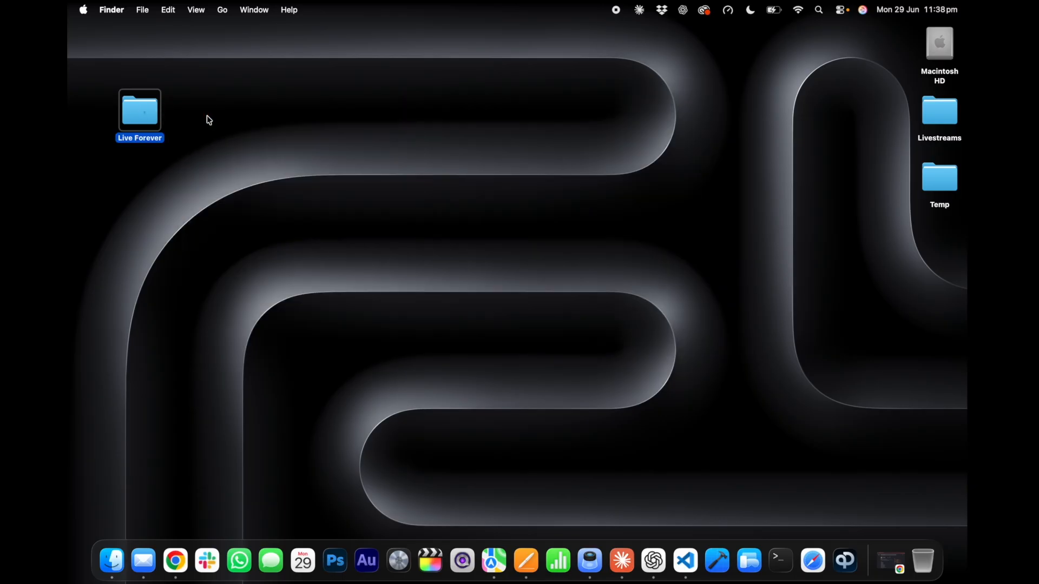
Step: Switch to qPlayer, create a new show and open its Main Set
{"action": "left_click", "coordinate": [852, 550]}
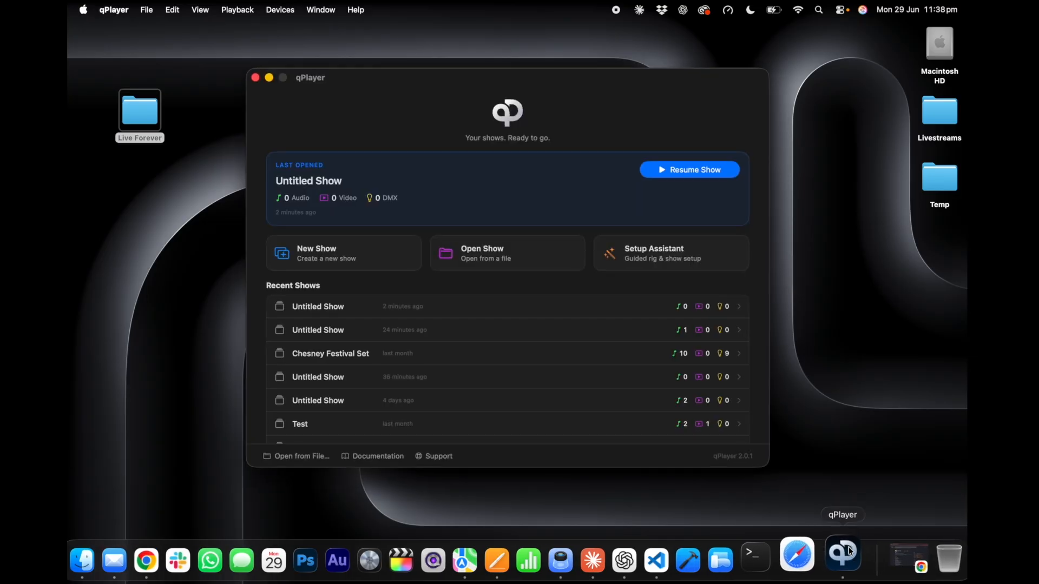
{"action": "left_click", "coordinate": [329, 260]}
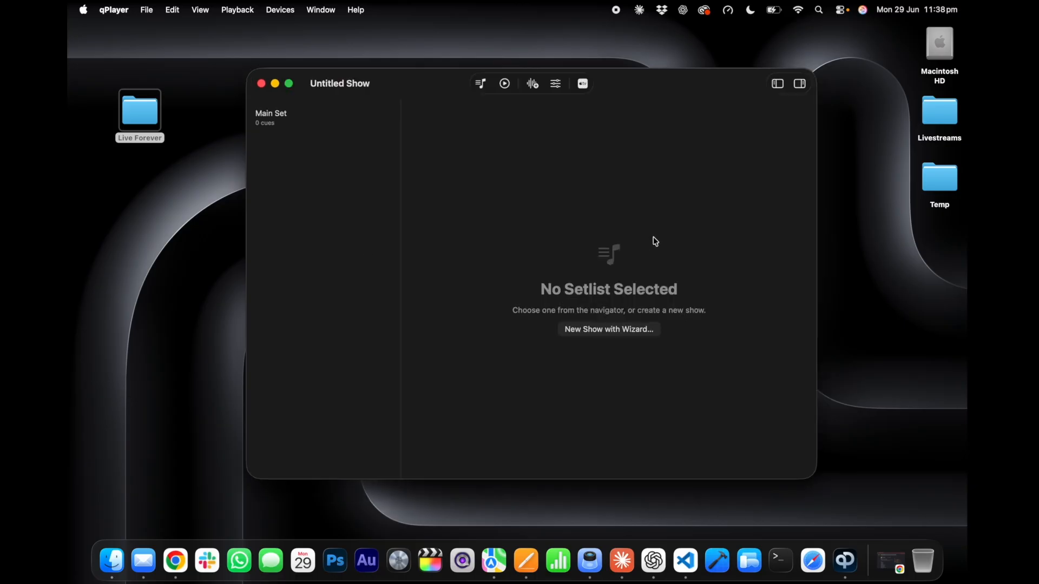
{"action": "left_click_drag", "start_coordinate": [648, 80], "coordinate": [639, 84]}
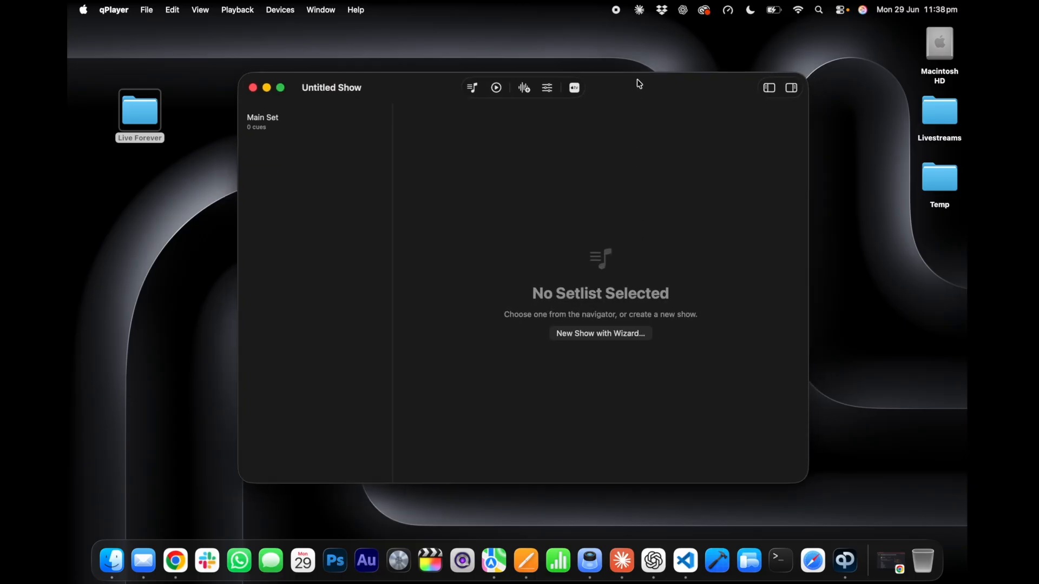
{"action": "left_click", "coordinate": [285, 122]}
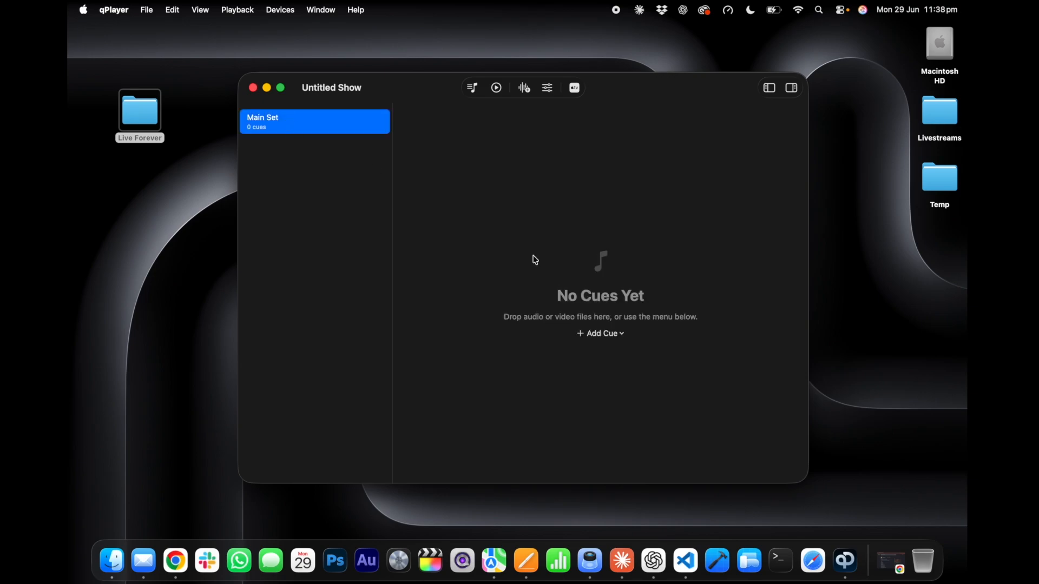
Step: Add a Studio Session cue to the Main Set and name it Live Forever
{"action": "left_click", "coordinate": [596, 337]}
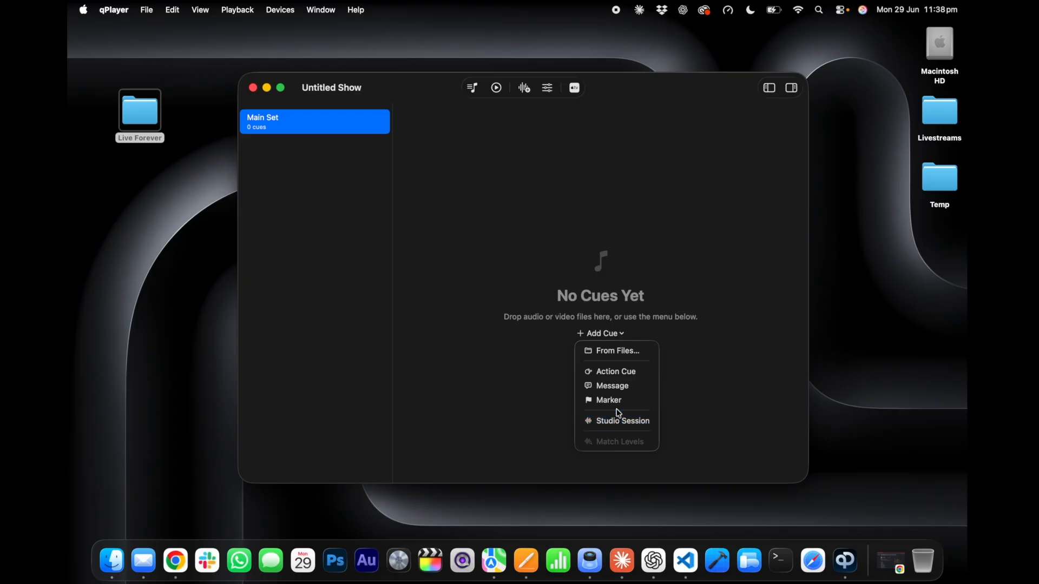
{"action": "left_click", "coordinate": [619, 422]}
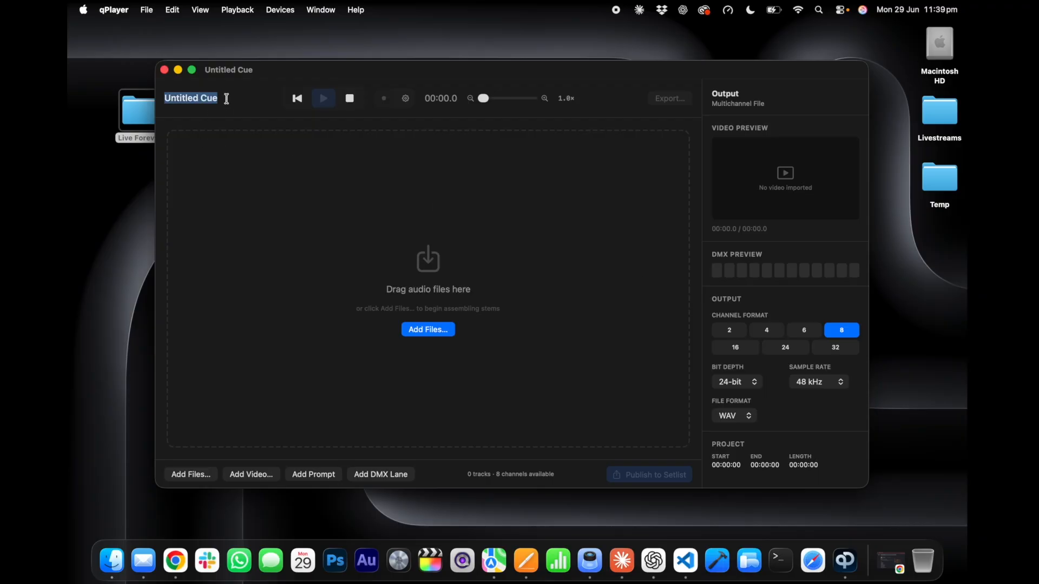
{"action": "type", "text": "Live"}
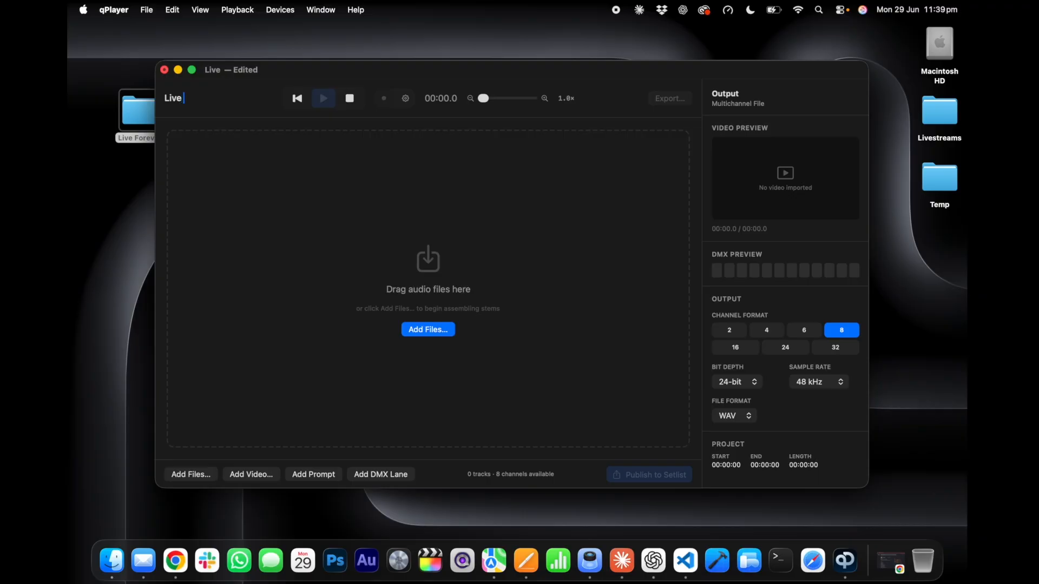
{"action": "type", "text": " Forever"}
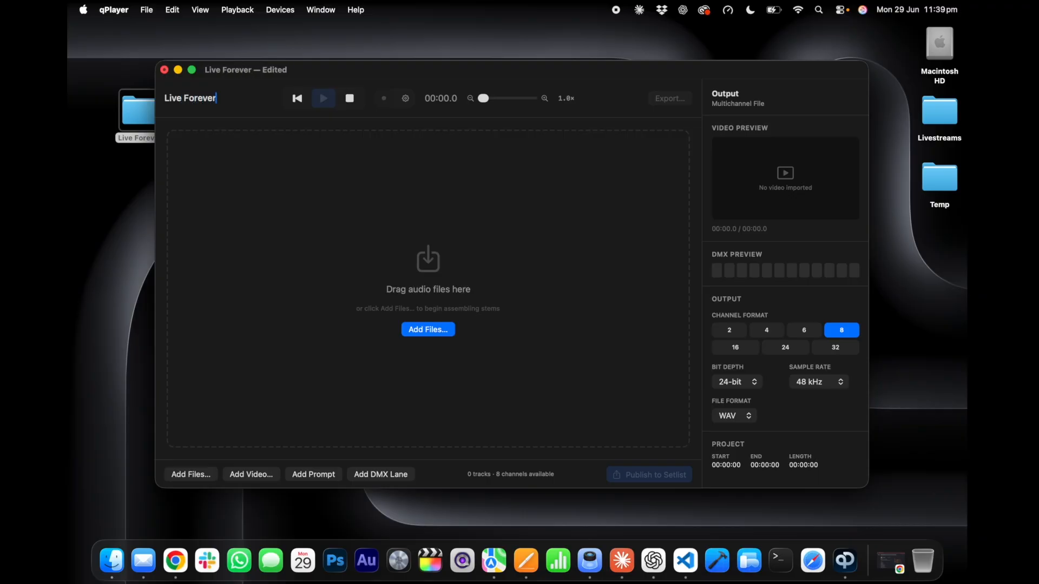
{"action": "key", "text": "Return"}
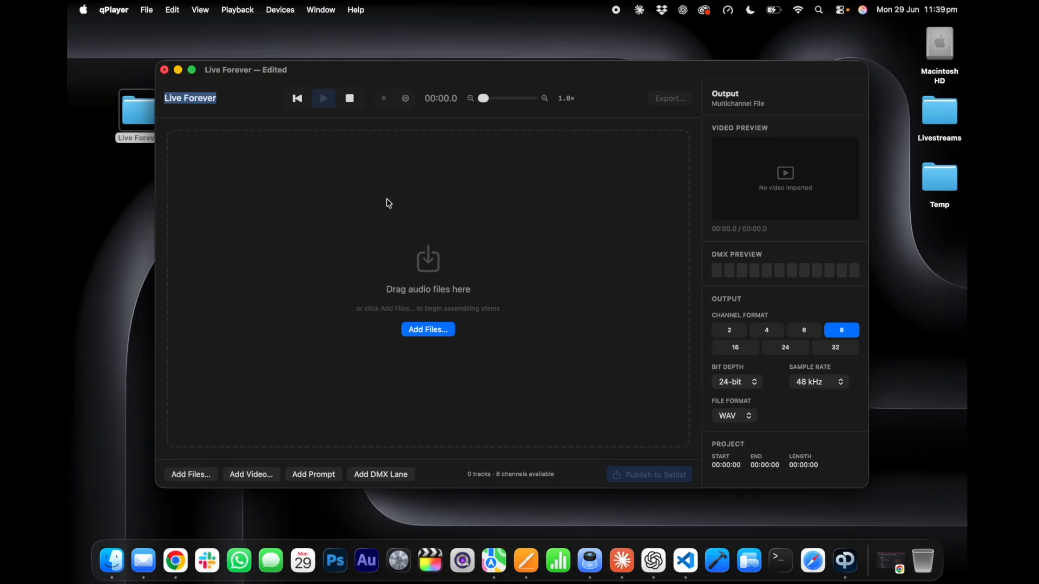
Step: Set the output channel format to 6 and import the BVS, COUNT, CLICK and BAND WAV stems from the Live Forever folder
{"action": "left_click", "coordinate": [804, 332]}
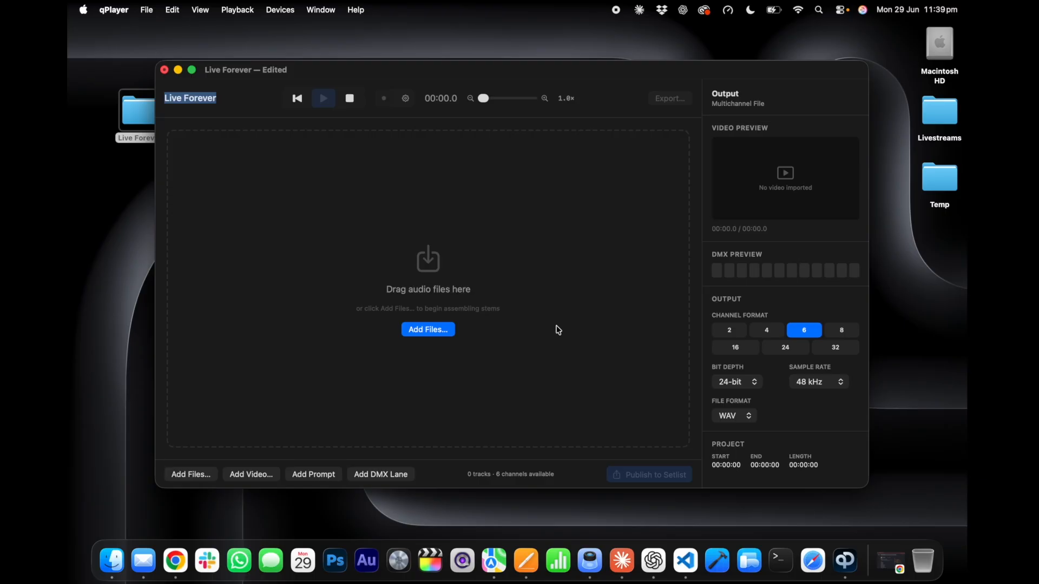
{"action": "left_click", "coordinate": [428, 332]}
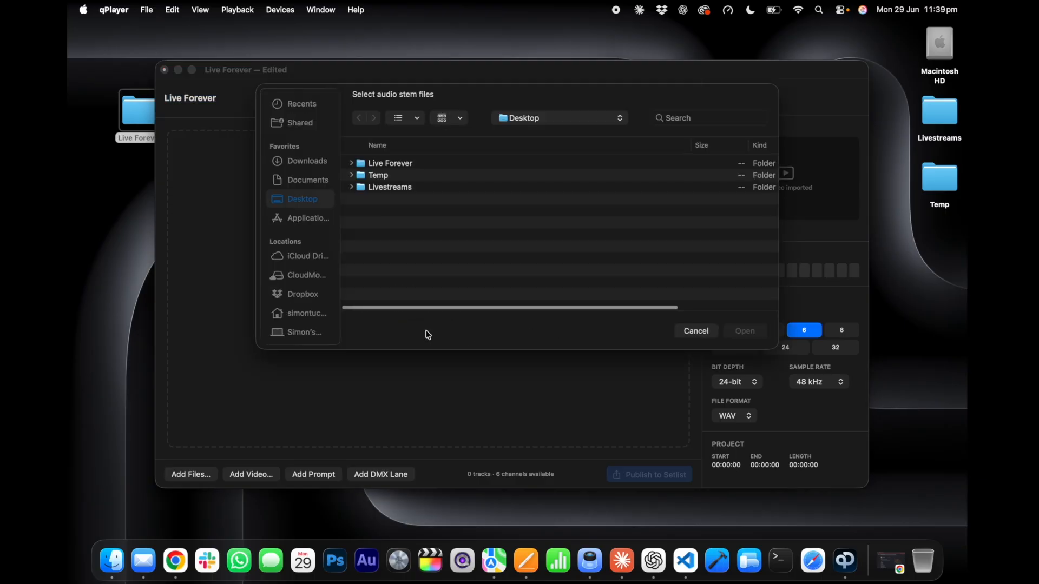
{"action": "double_click", "coordinate": [403, 167]}
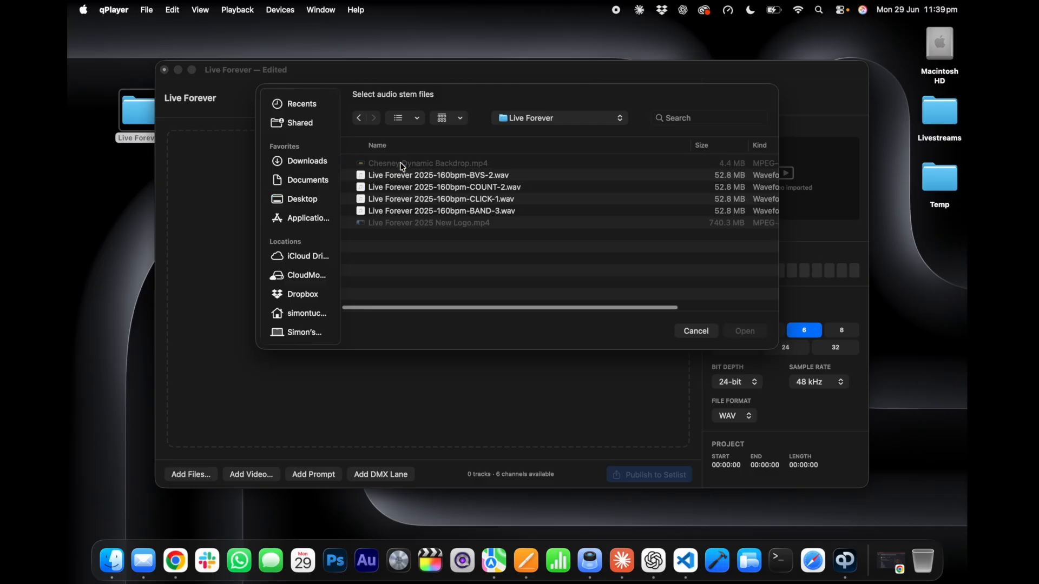
{"action": "left_click", "coordinate": [466, 176]}
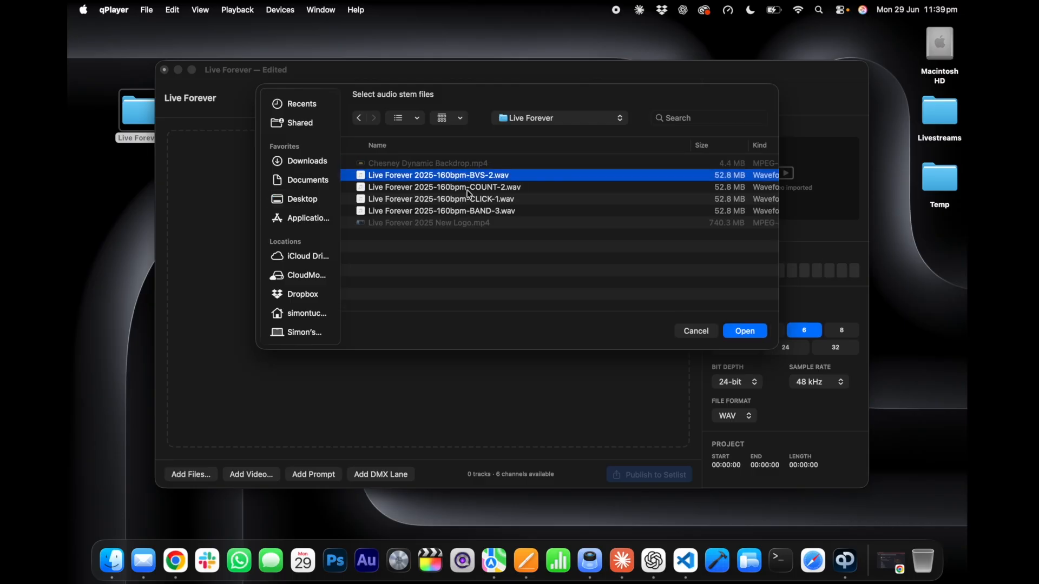
{"action": "left_click", "coordinate": [477, 214], "text": "shift"}
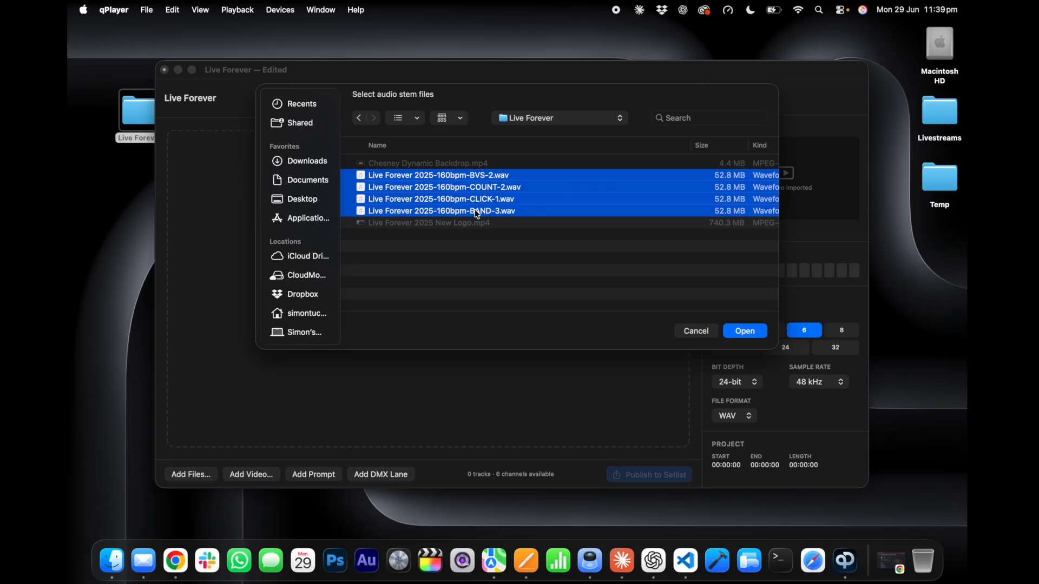
{"action": "left_click", "coordinate": [747, 332]}
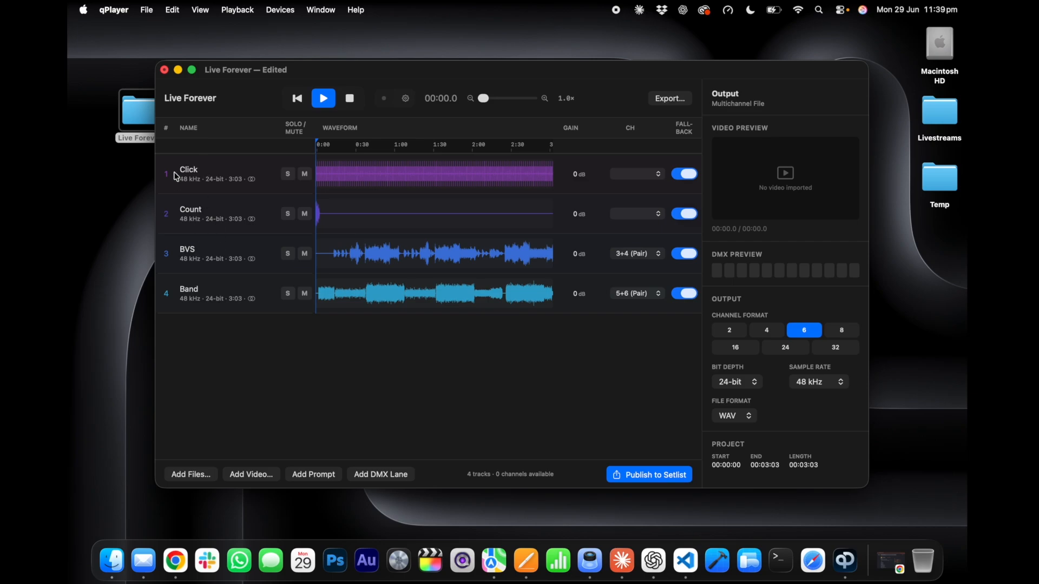
Step: Check the full stem file names and their number suffixes in the desktop's Live Forever folder
{"action": "double_click", "coordinate": [140, 120]}
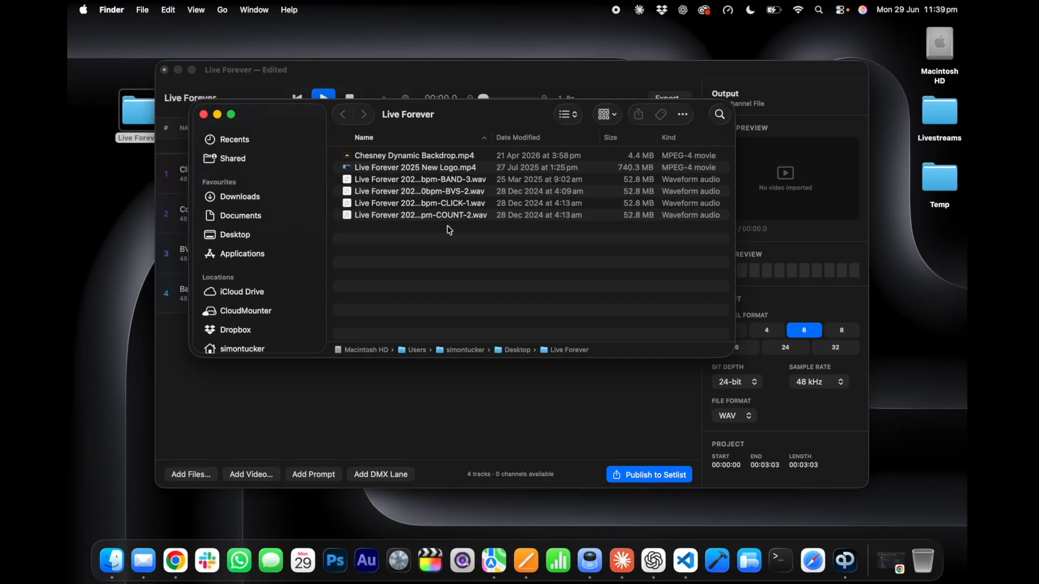
{"action": "left_click_drag", "start_coordinate": [492, 139], "coordinate": [551, 138]}
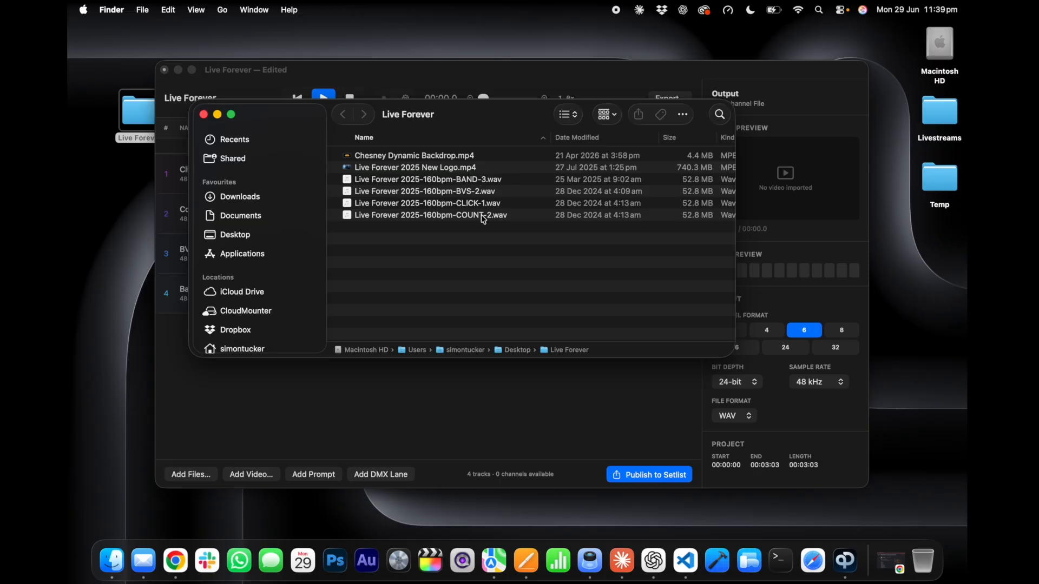
{"action": "left_click", "coordinate": [204, 115]}
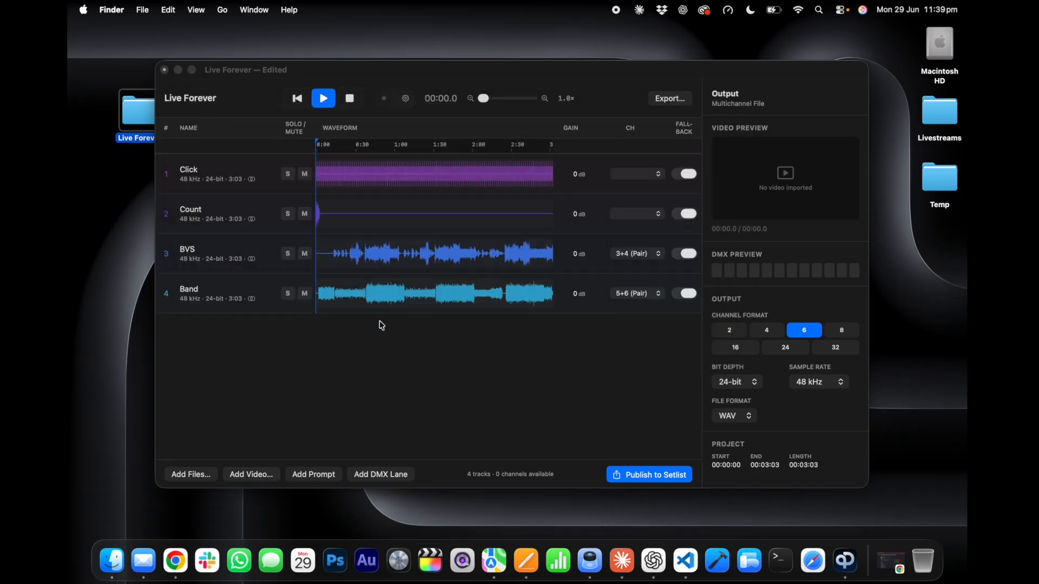
Step: Route the Click track to Mono → 1 and the Count track to Mono → 2, and preview the session's playback
{"action": "left_click", "coordinate": [222, 179]}
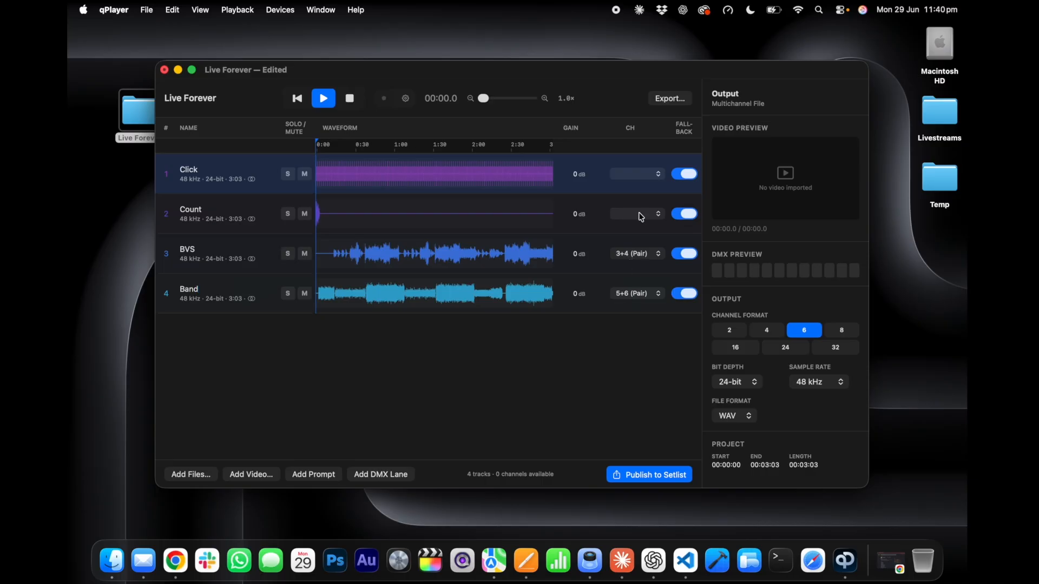
{"action": "left_click", "coordinate": [639, 175]}
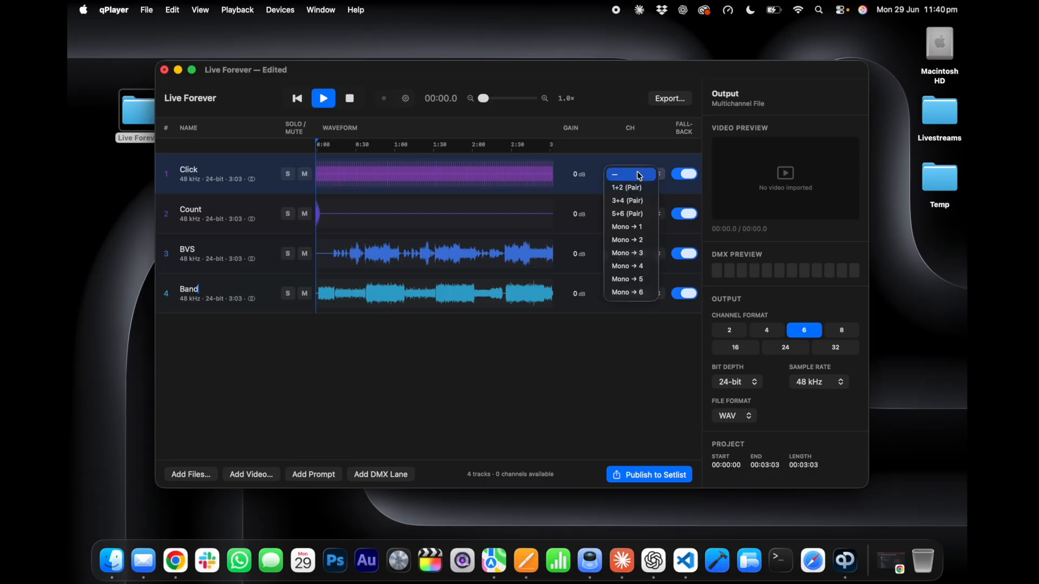
{"action": "left_click", "coordinate": [643, 227]}
{"action": "left_click", "coordinate": [641, 213]}
{"action": "left_click", "coordinate": [640, 281]}
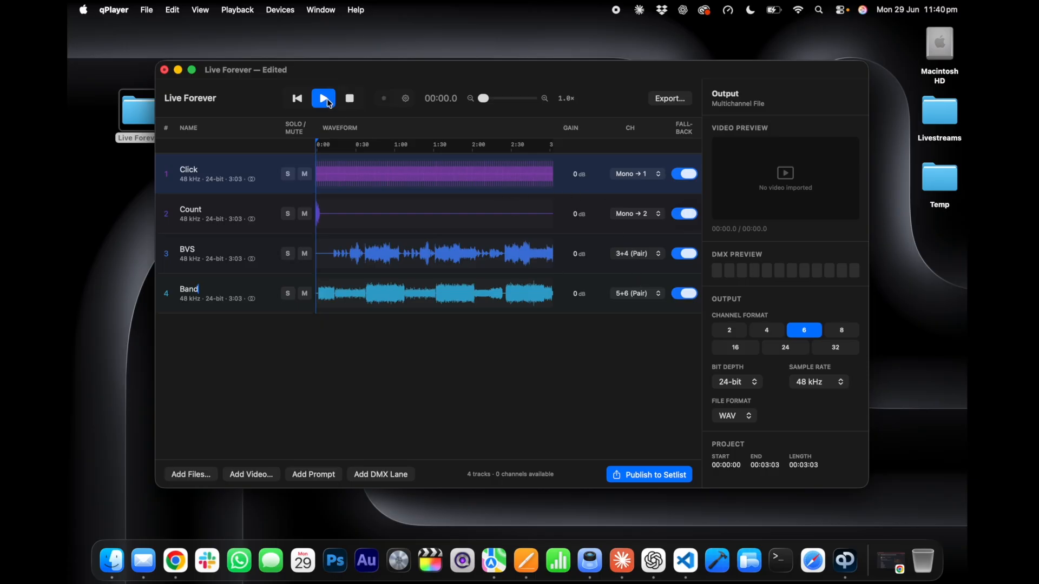
{"action": "left_click", "coordinate": [328, 103]}
{"action": "left_click", "coordinate": [350, 99]}
Step: Add the video Live Forever 2025 New Logo.mp4 to the session and play it back with the stems
{"action": "left_click", "coordinate": [256, 476]}
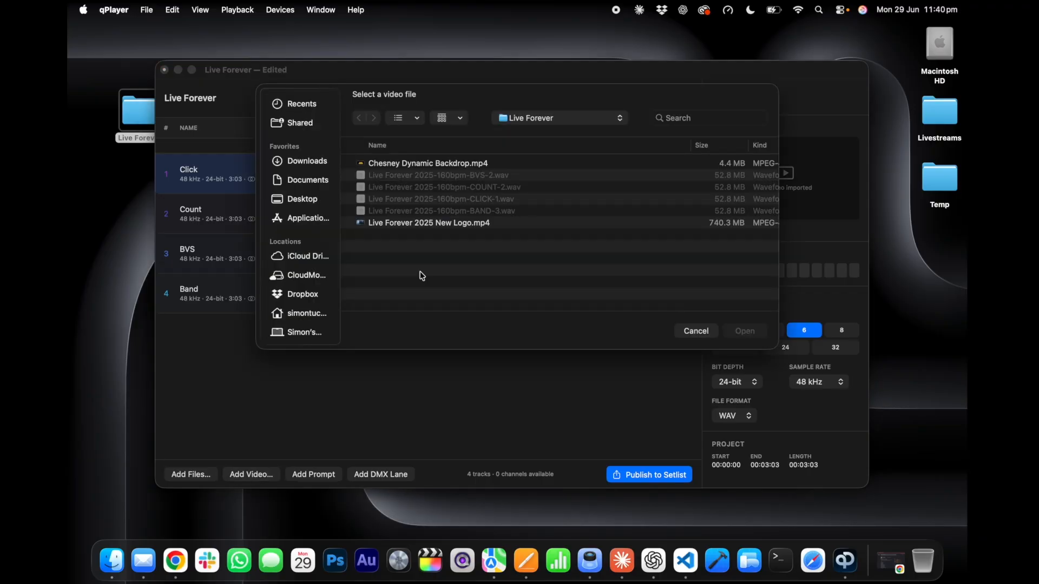
{"action": "left_click", "coordinate": [400, 226]}
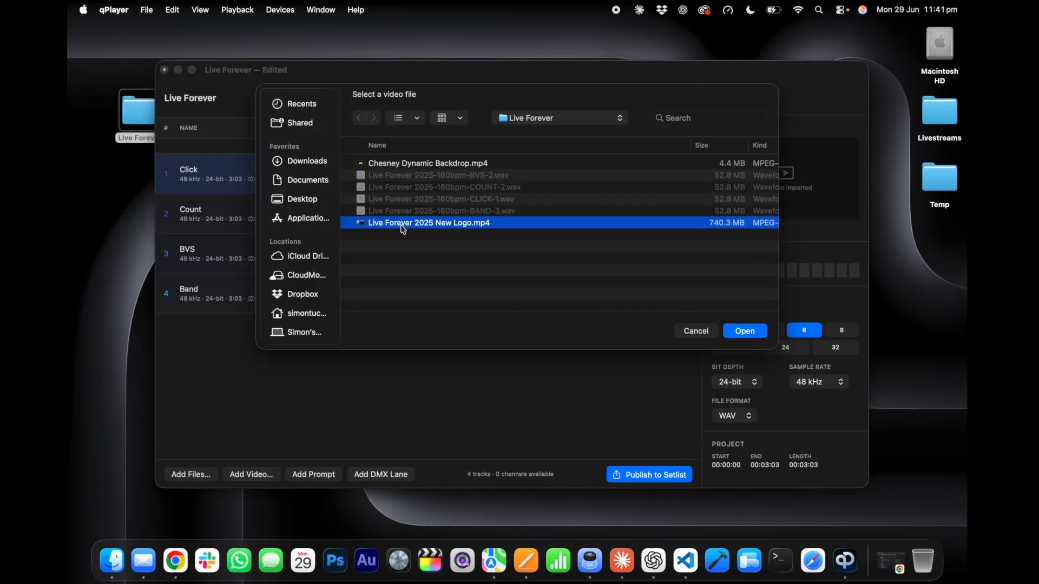
{"action": "left_click", "coordinate": [745, 332]}
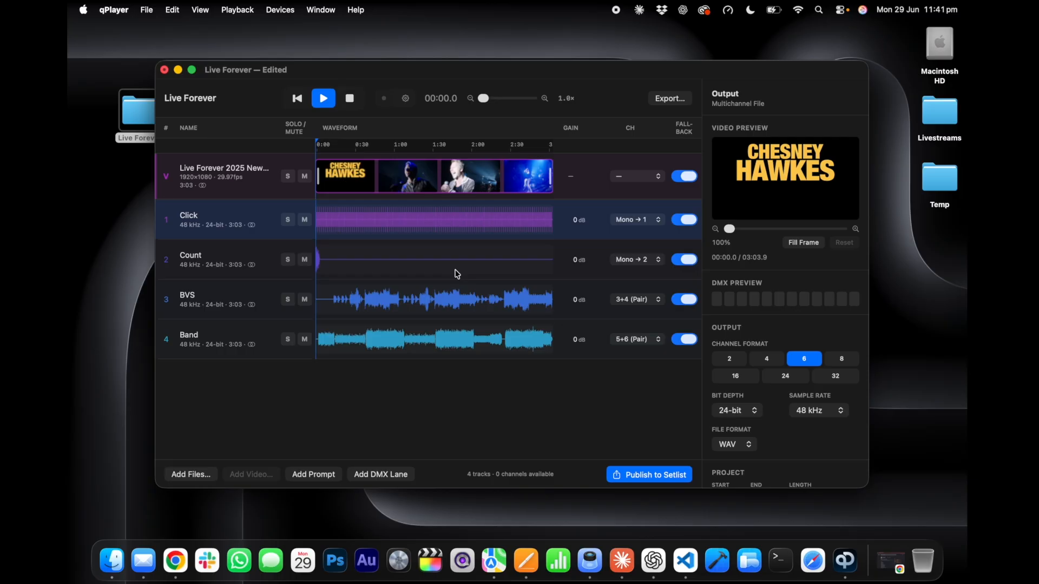
{"action": "left_click", "coordinate": [324, 99]}
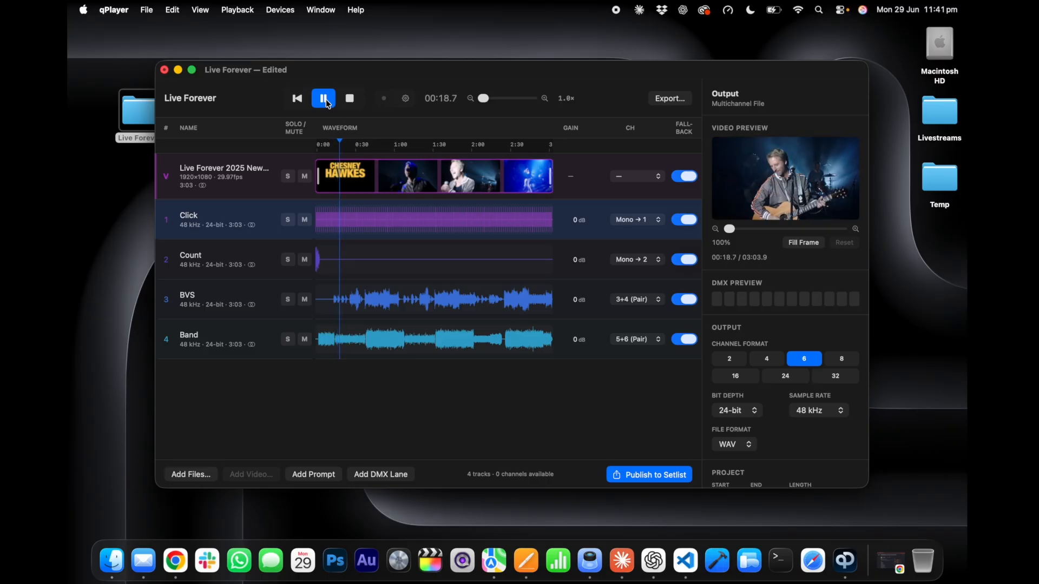
Step: Stop the playback, add a prompt lane and insert a prompt block stretched across the full length of the song
{"action": "left_click", "coordinate": [350, 100]}
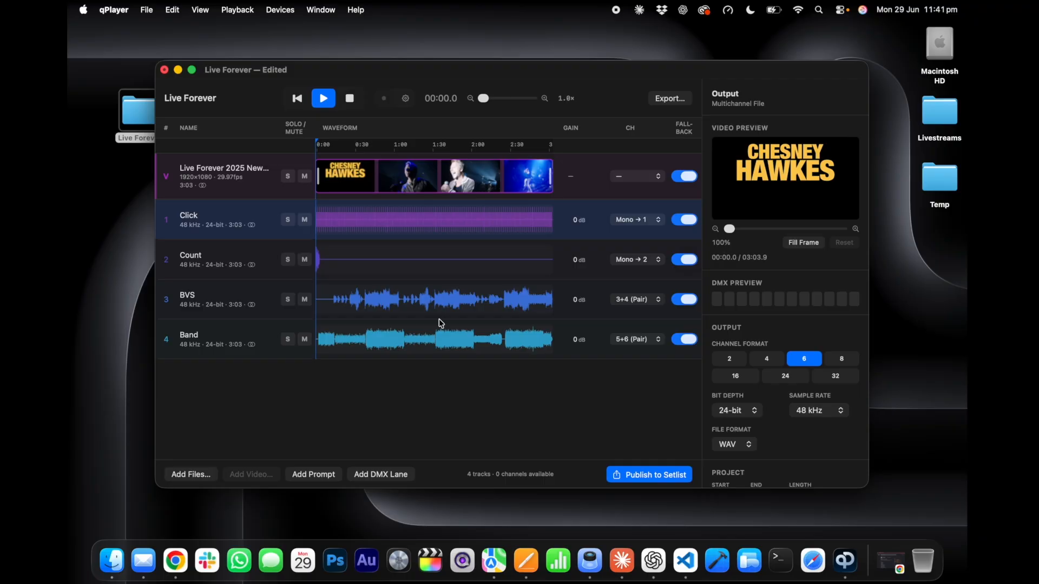
{"action": "left_click", "coordinate": [313, 477]}
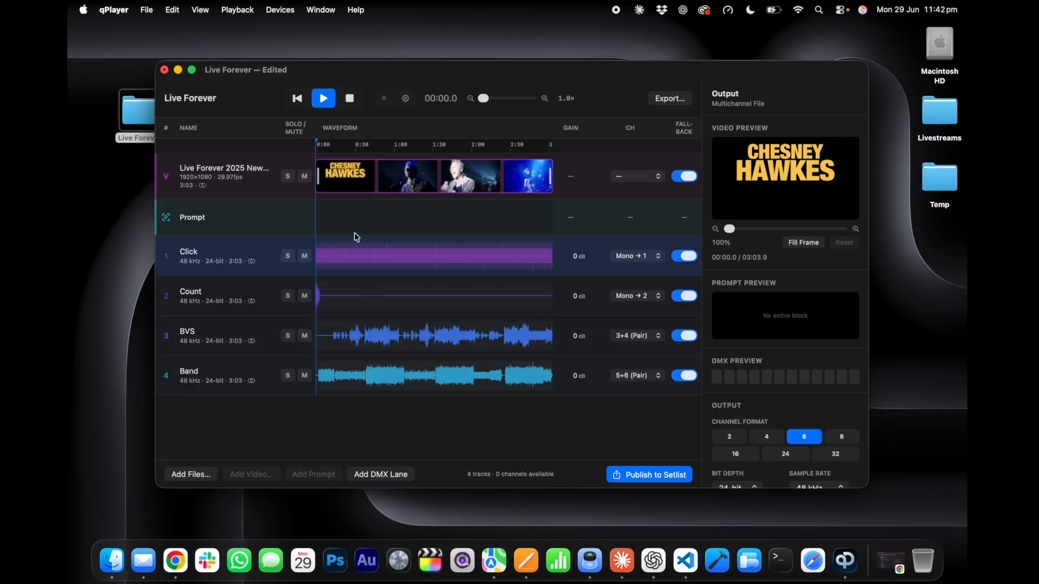
{"action": "key", "text": "XF86AudioRaiseVolume"}
{"action": "key", "text": "XF86AudioRaiseVolume"}
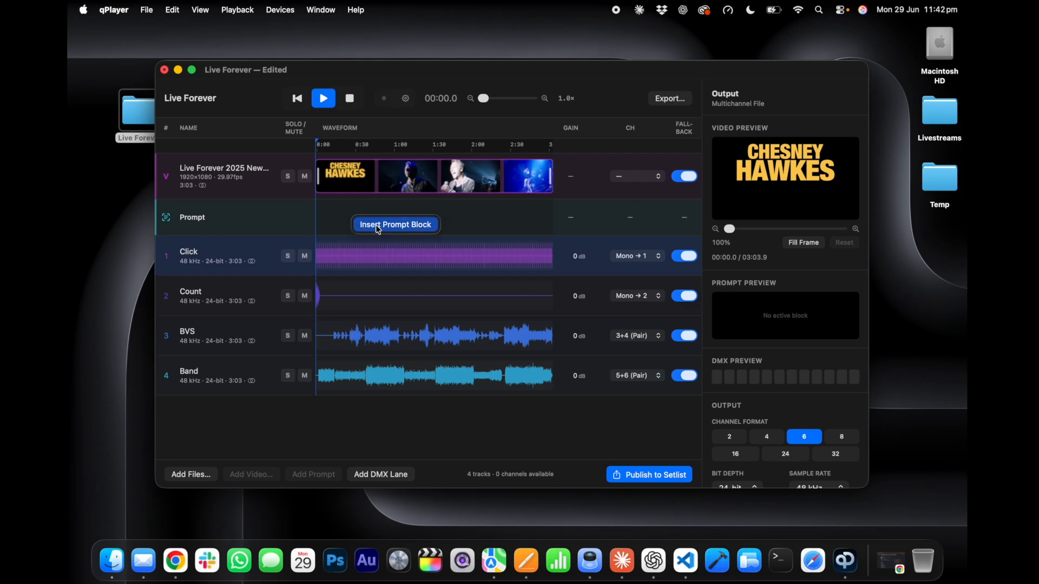
{"action": "left_click", "coordinate": [377, 228]}
{"action": "left_click_drag", "start_coordinate": [326, 217], "coordinate": [551, 210]}
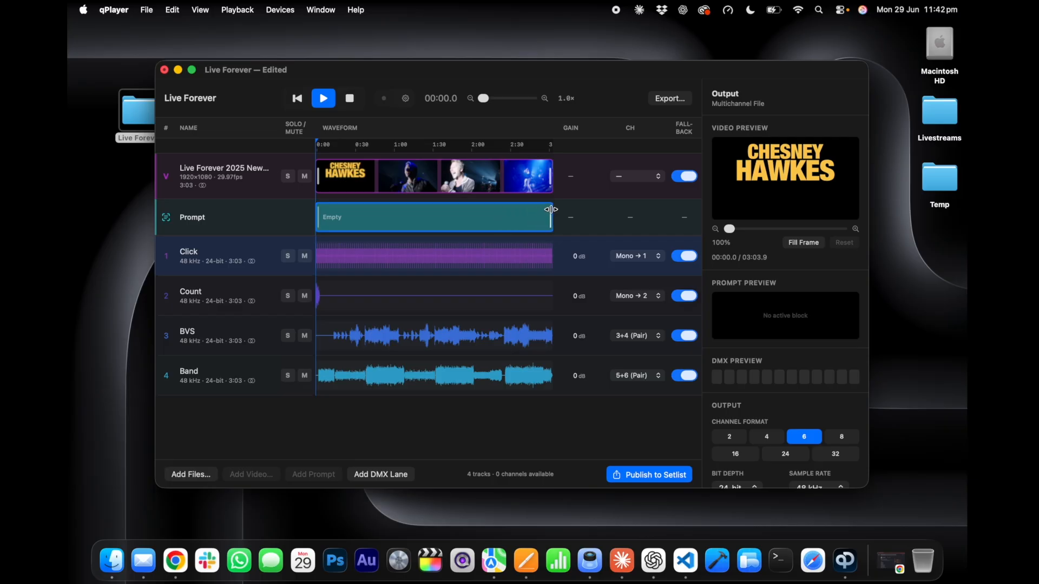
Step: Open the empty prompt block for editing and copy the complete Live Forever lyrics from the Google results in Chrome
{"action": "double_click", "coordinate": [379, 217]}
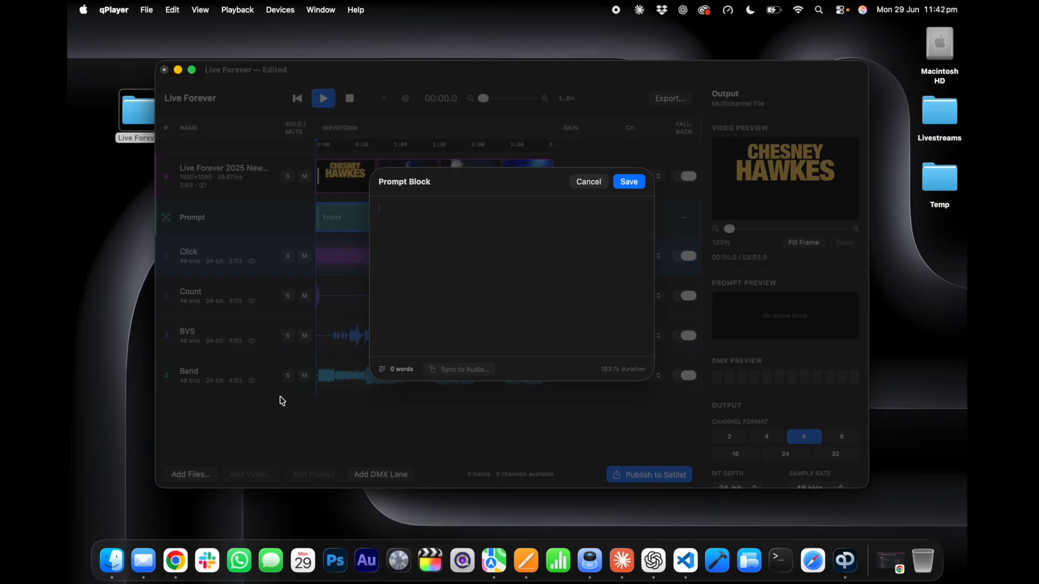
{"action": "left_click", "coordinate": [891, 552]}
{"action": "scroll", "coordinate": [527, 397], "scroll_direction": "down", "scroll_amount": 5}
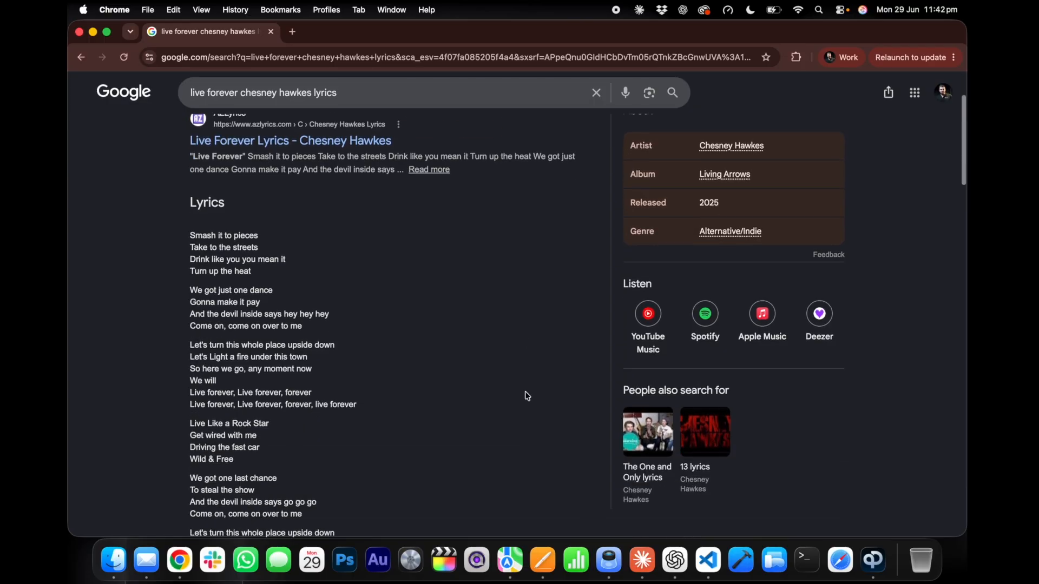
{"action": "scroll", "coordinate": [527, 396], "scroll_direction": "up", "scroll_amount": 2}
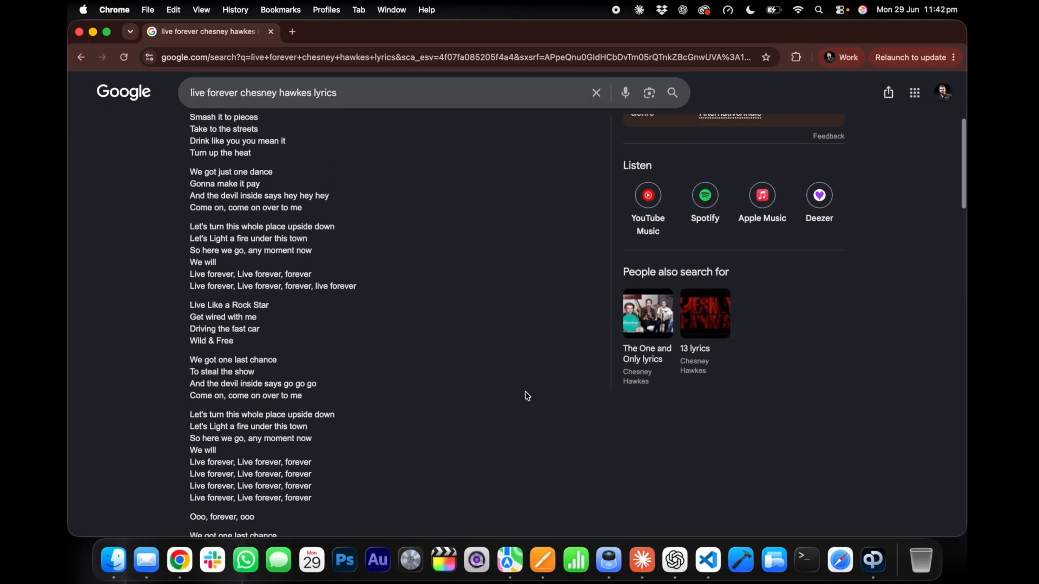
{"action": "left_click_drag", "start_coordinate": [191, 151], "coordinate": [353, 461]}
{"action": "key", "text": "super+c"}
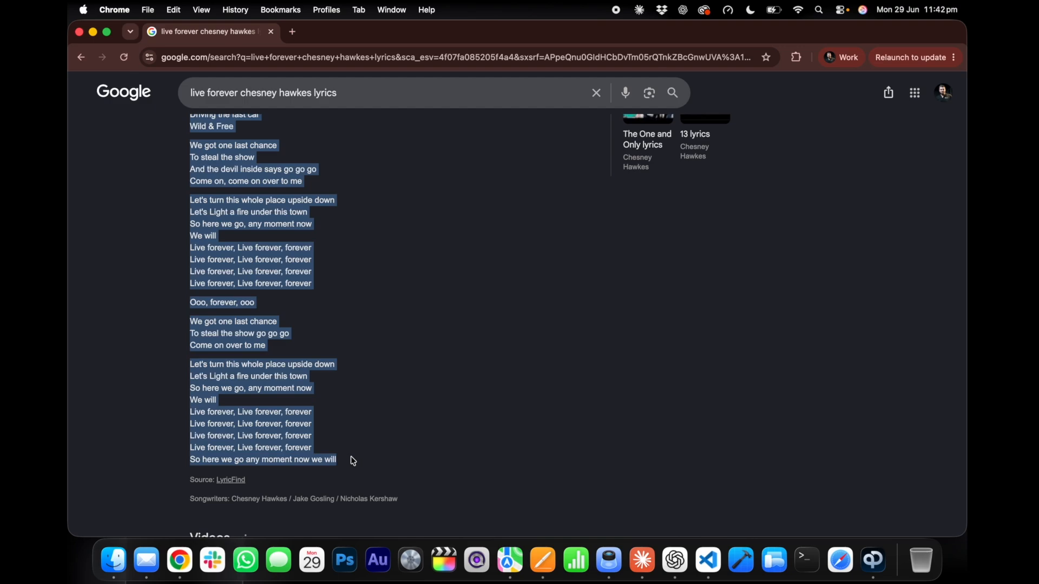
Step: Return to qPlayer and paste the copied lyrics into the prompt block's text
{"action": "left_click", "coordinate": [93, 32]}
{"action": "left_click", "coordinate": [467, 230]}
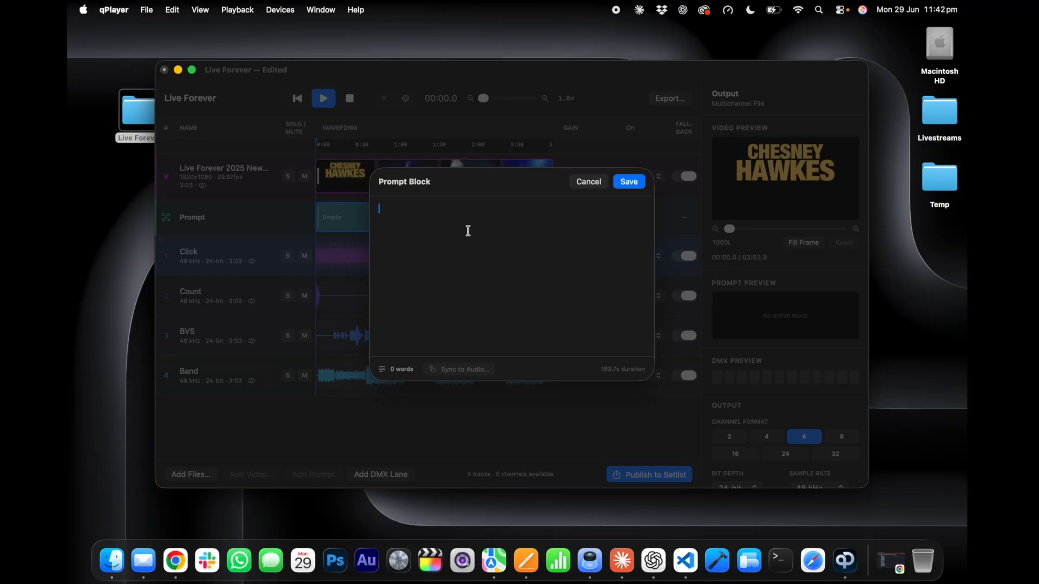
{"action": "key", "text": "super+v"}
{"action": "scroll", "coordinate": [558, 212], "scroll_direction": "up", "scroll_amount": 5}
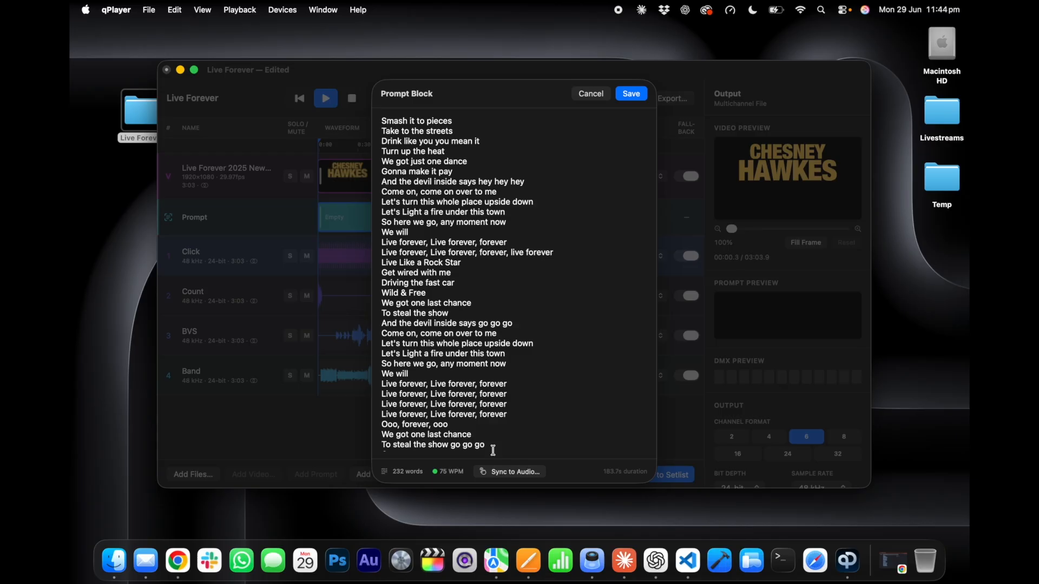
Step: Sync the lyrics to the audio, timing each line as it begins, from "Smash it to pieces" through the second "Let's Light a fire under this town"
{"action": "left_click", "coordinate": [506, 472]}
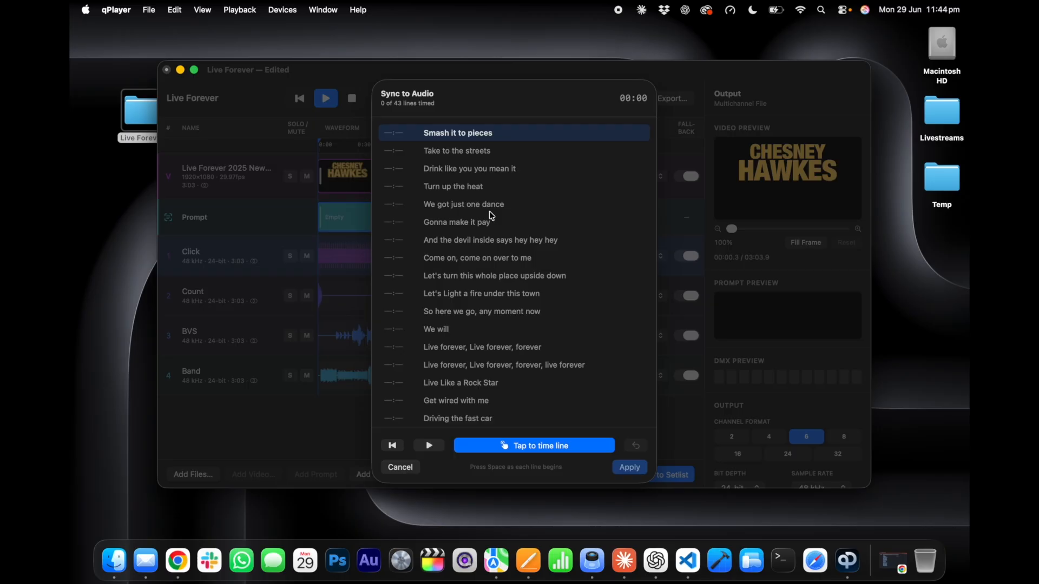
{"action": "left_click", "coordinate": [429, 445]}
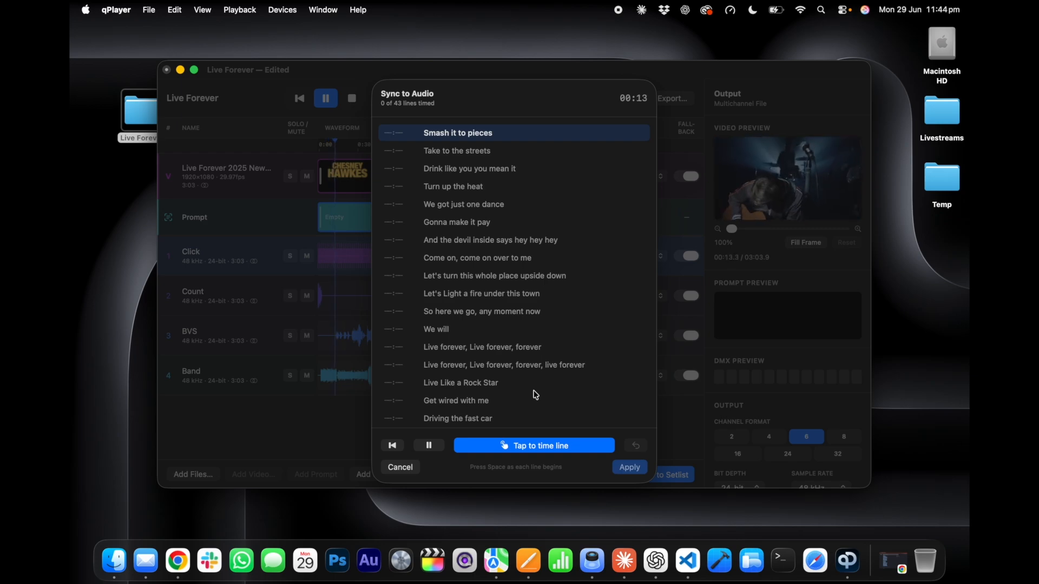
{"action": "key", "text": "space"}
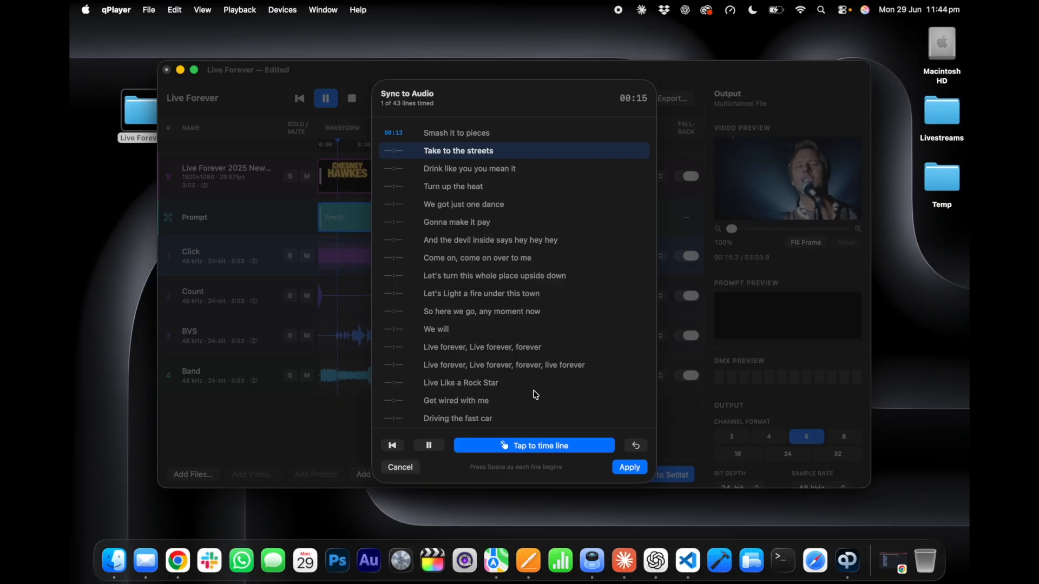
{"action": "key", "text": "space"}
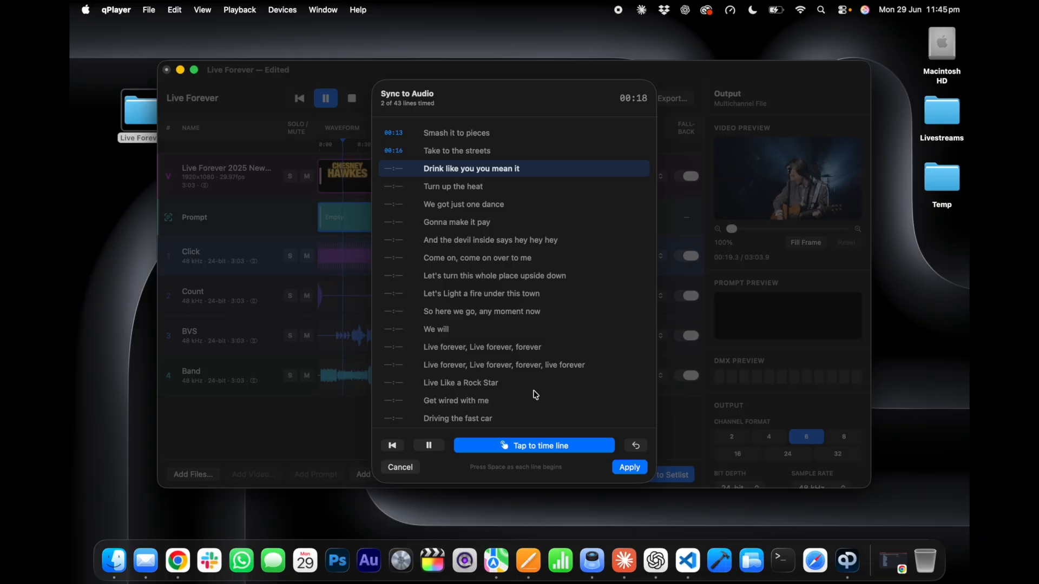
{"action": "key", "text": "space"}
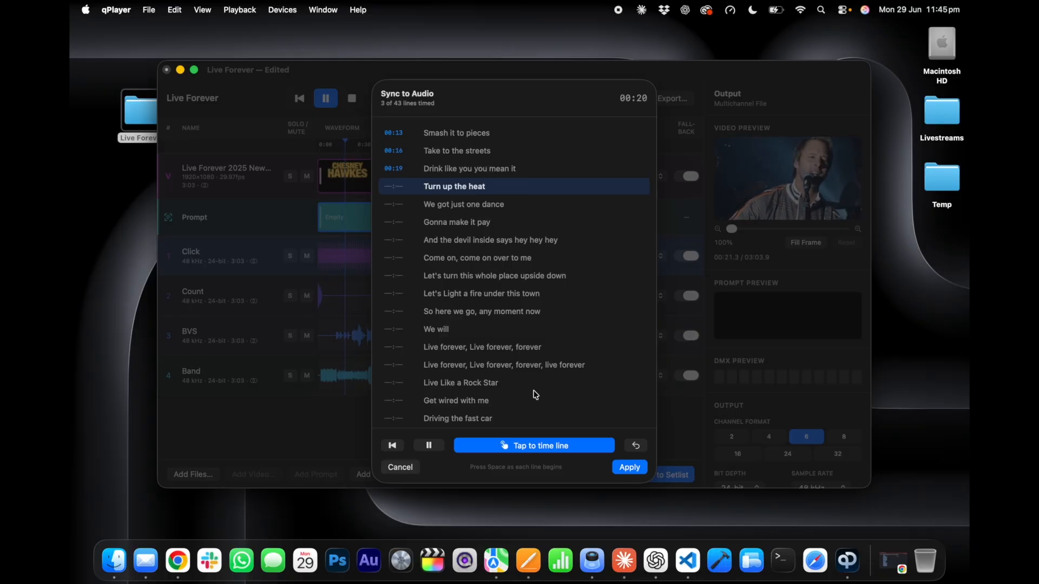
{"action": "key", "text": "space"}
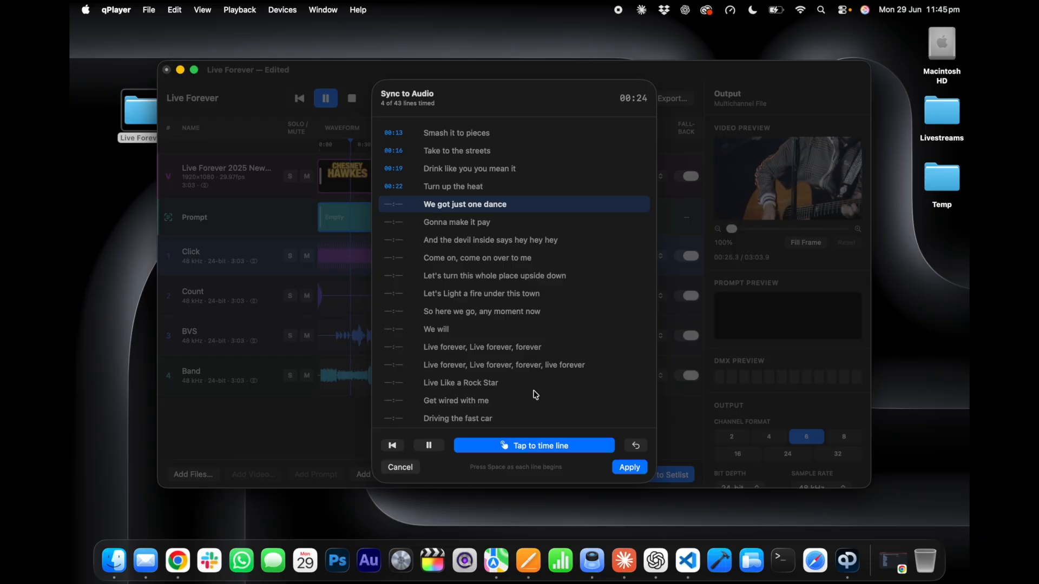
{"action": "key", "text": "space"}
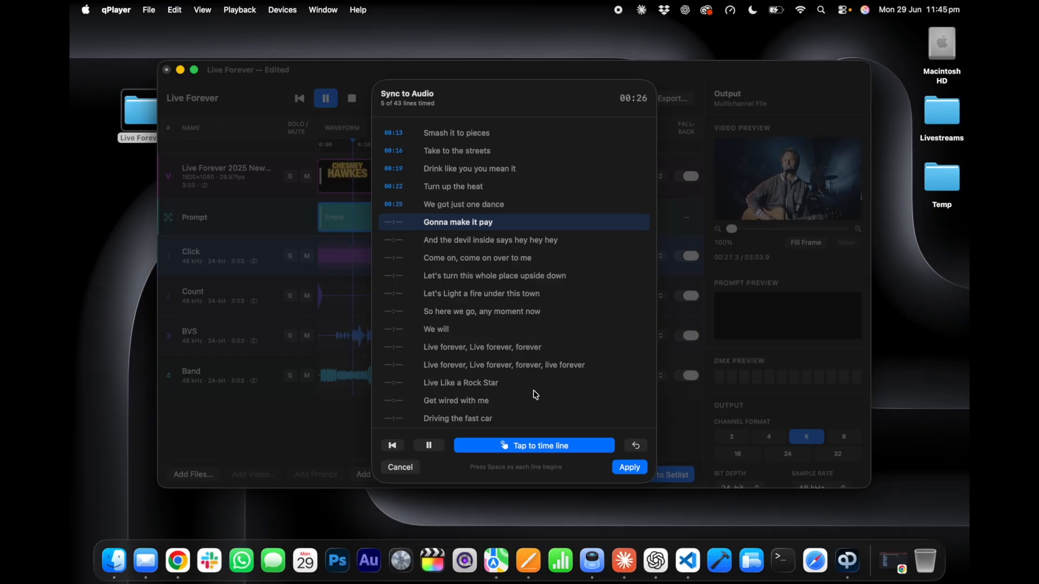
{"action": "key", "text": "space"}
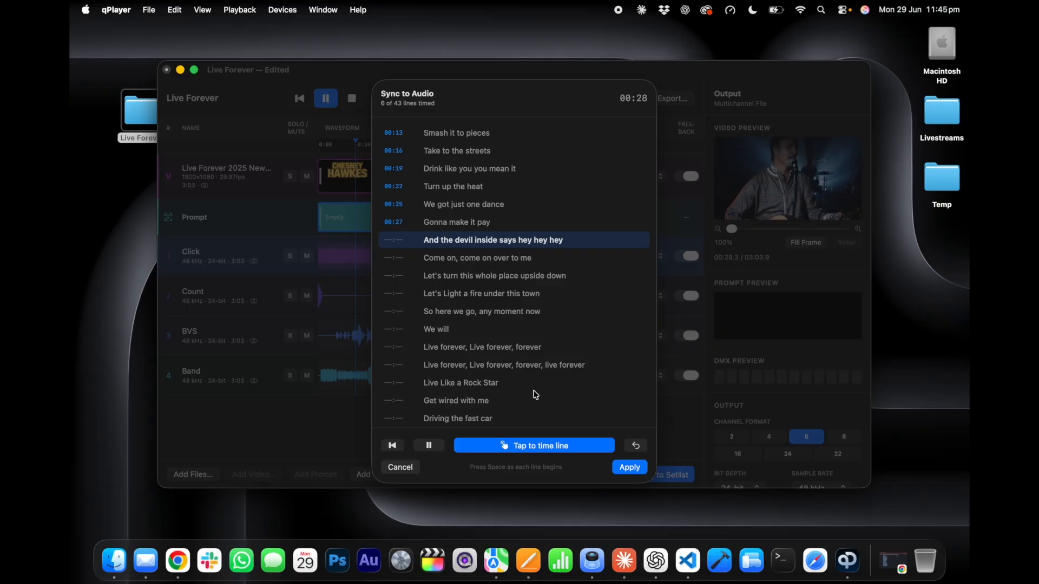
{"action": "key", "text": "space"}
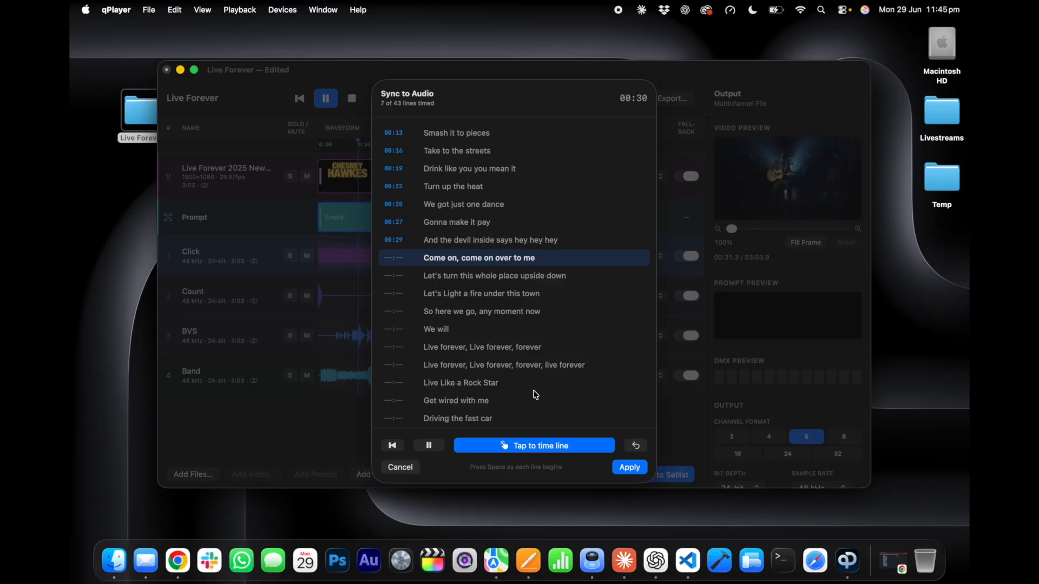
{"action": "key", "text": "space"}
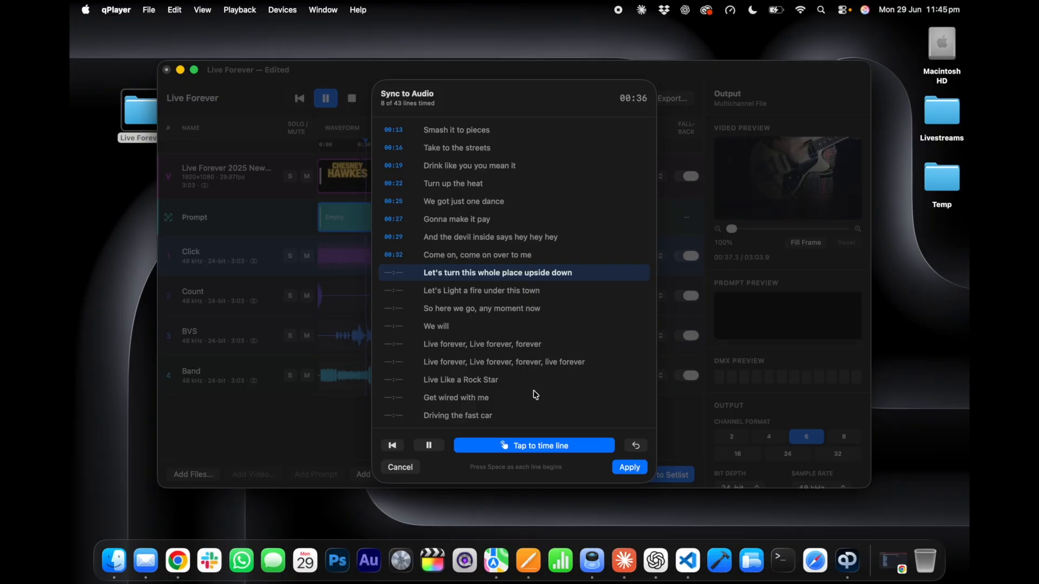
{"action": "key", "text": "space"}
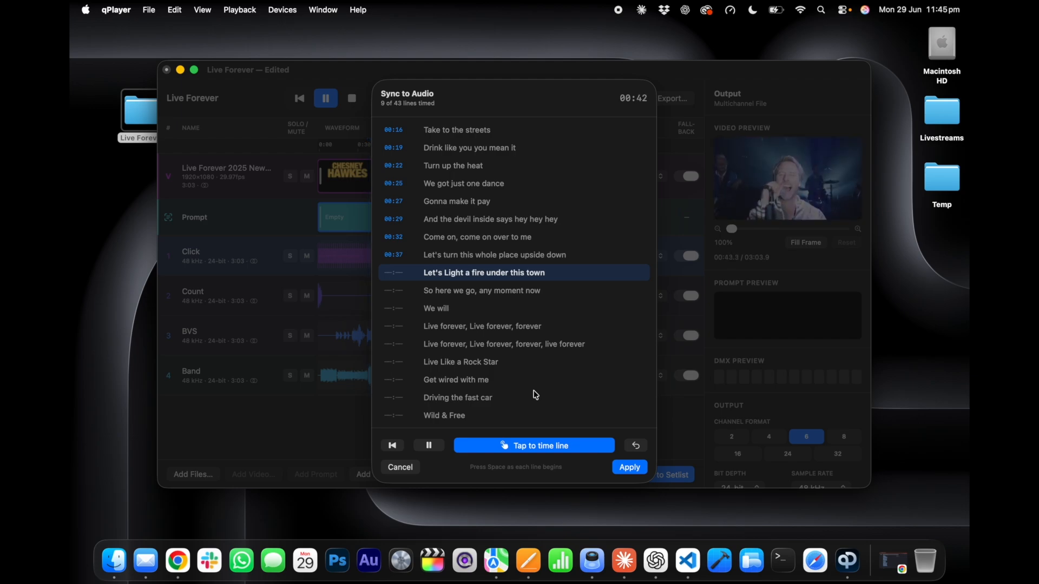
{"action": "key", "text": "space"}
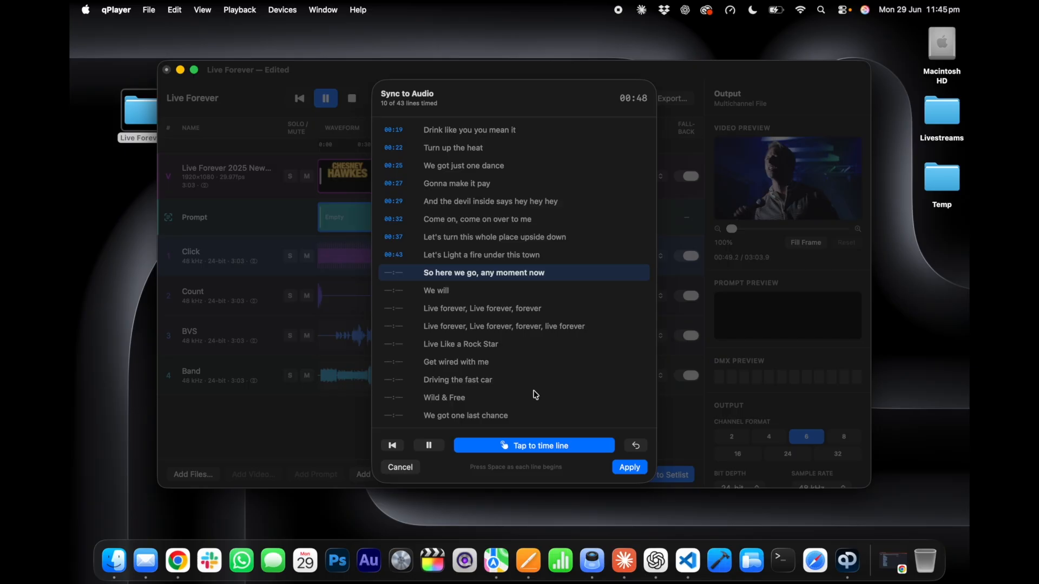
{"action": "key", "text": "space"}
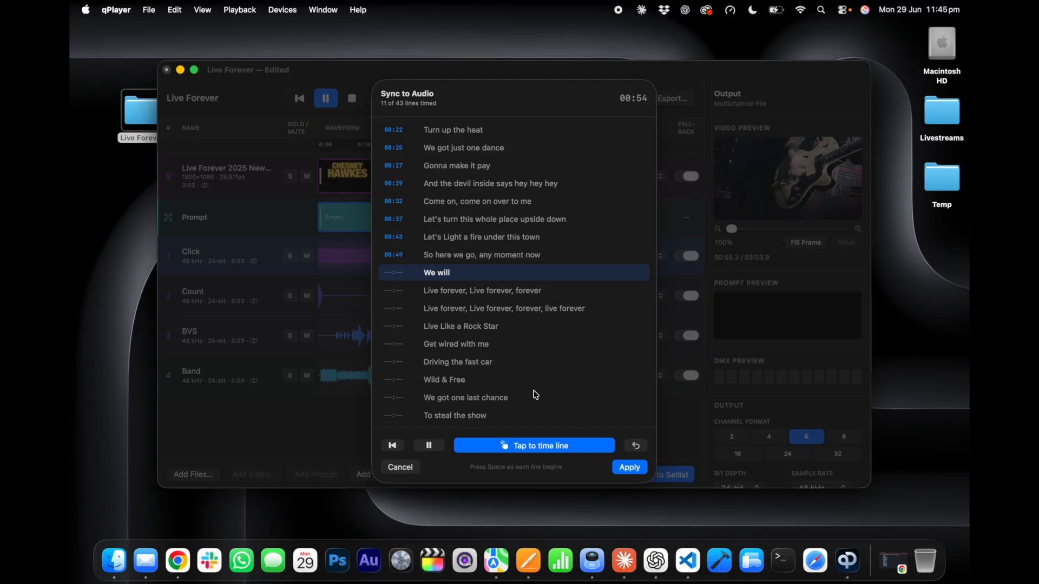
{"action": "key", "text": "space"}
{"action": "key", "text": "space"}
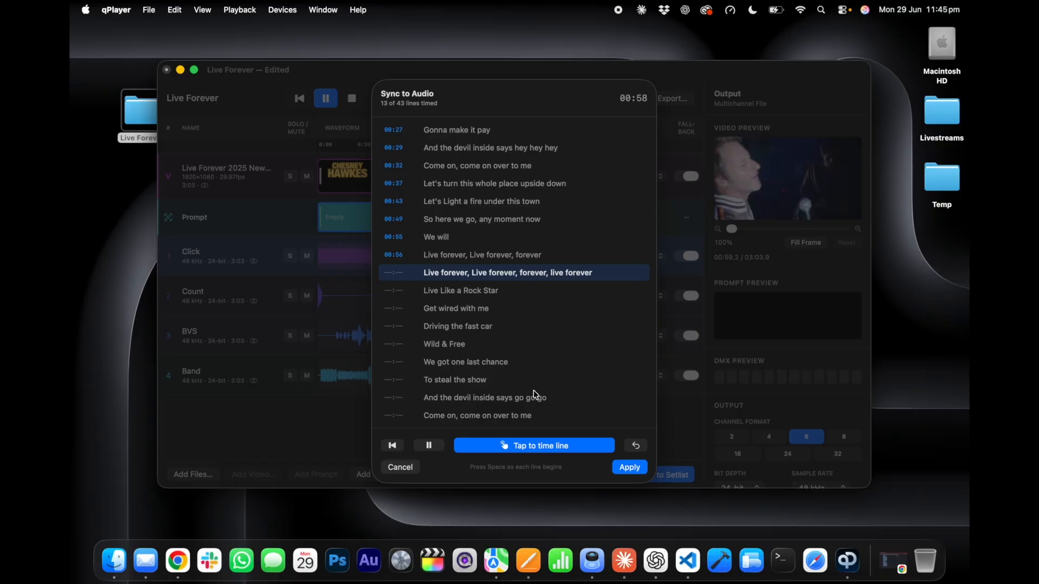
{"action": "key", "text": "space"}
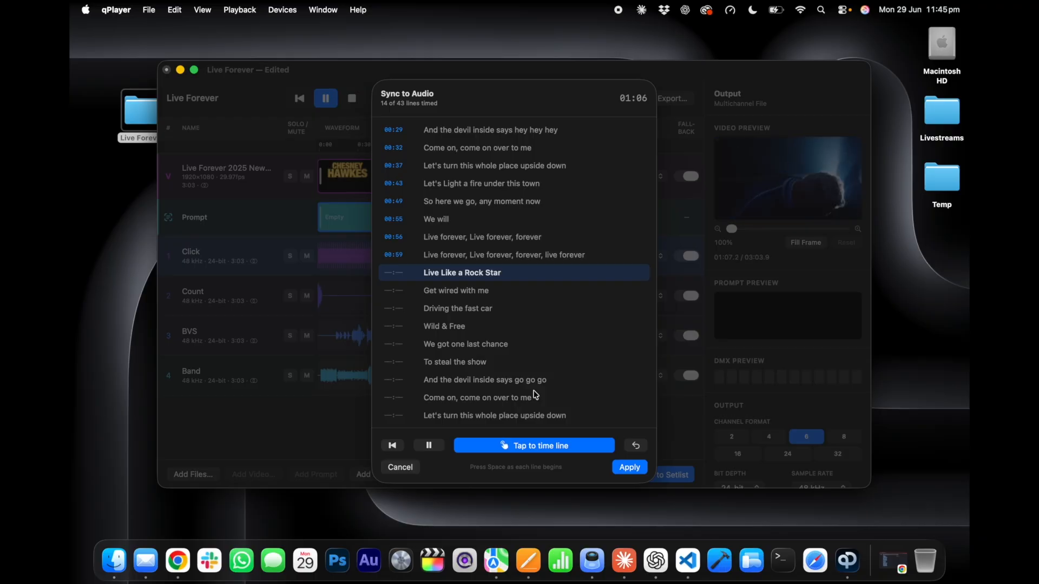
{"action": "key", "text": "space"}
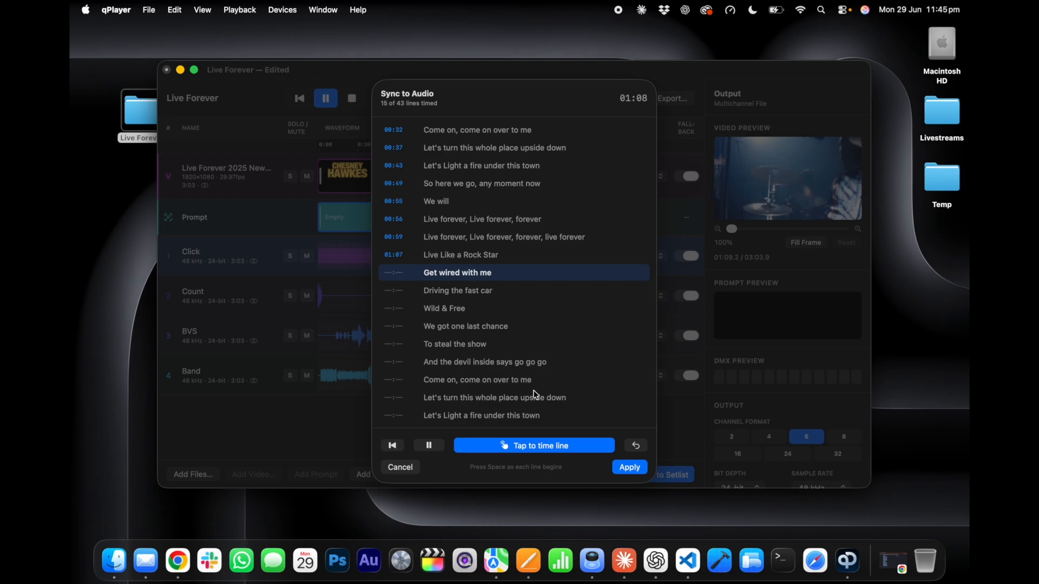
{"action": "key", "text": "space"}
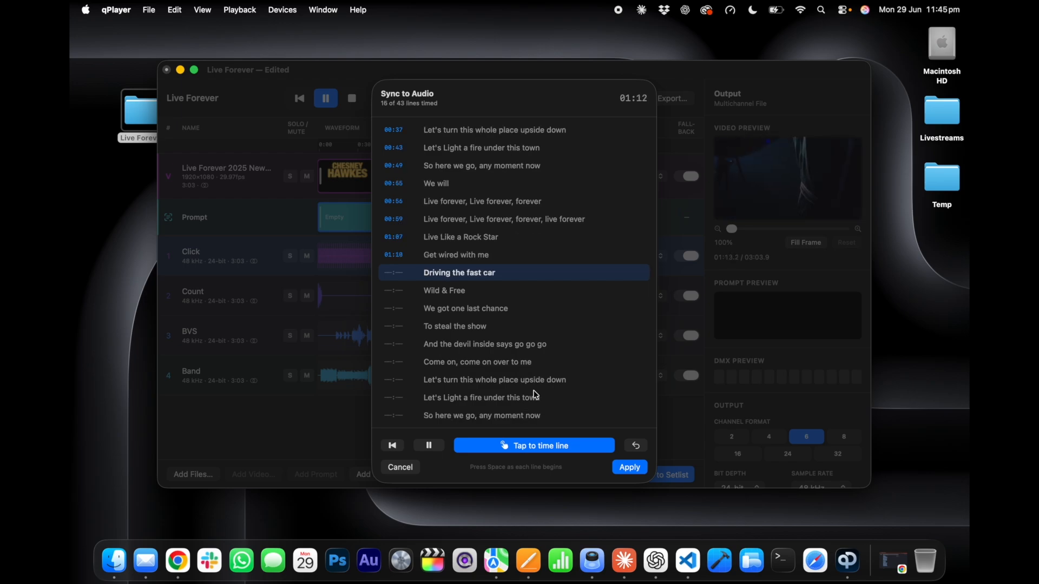
{"action": "key", "text": "space"}
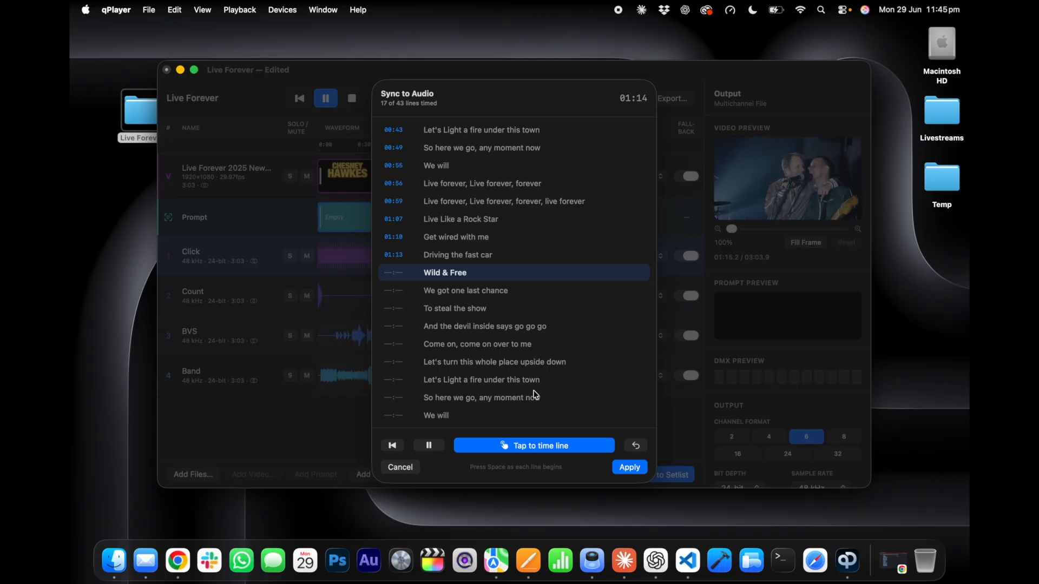
{"action": "key", "text": "space"}
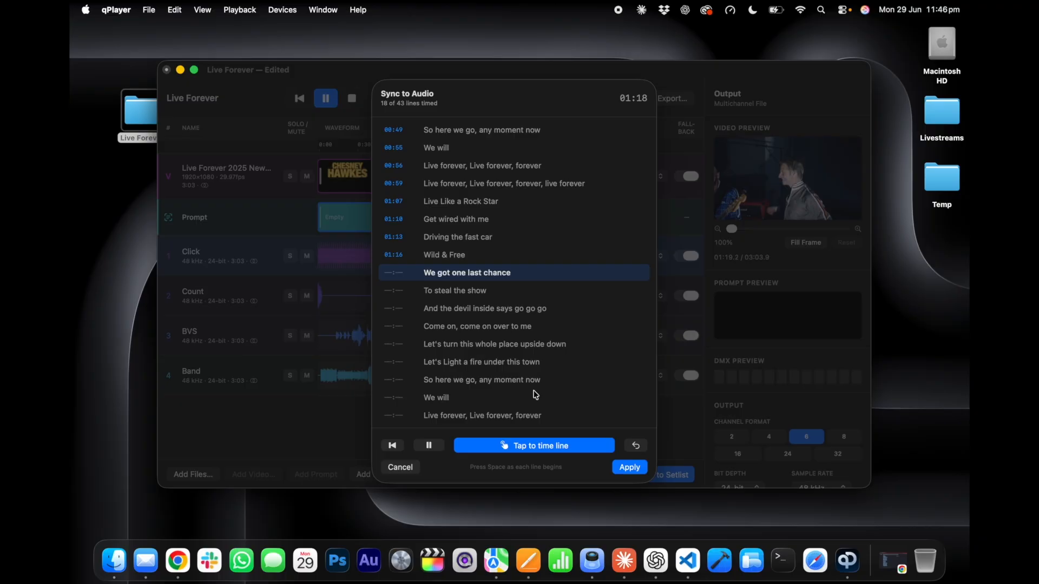
{"action": "key", "text": "space"}
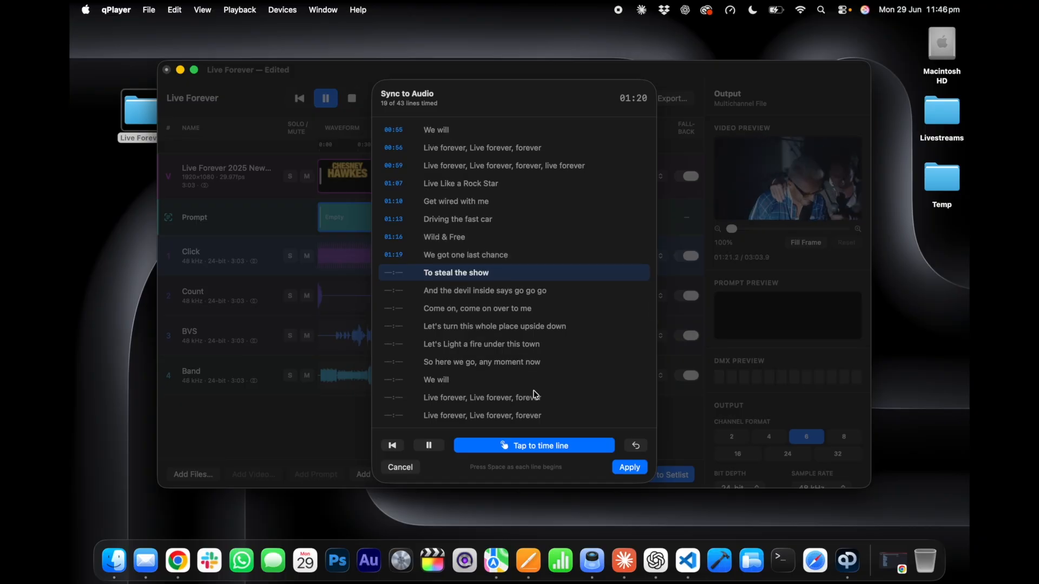
{"action": "key", "text": "space"}
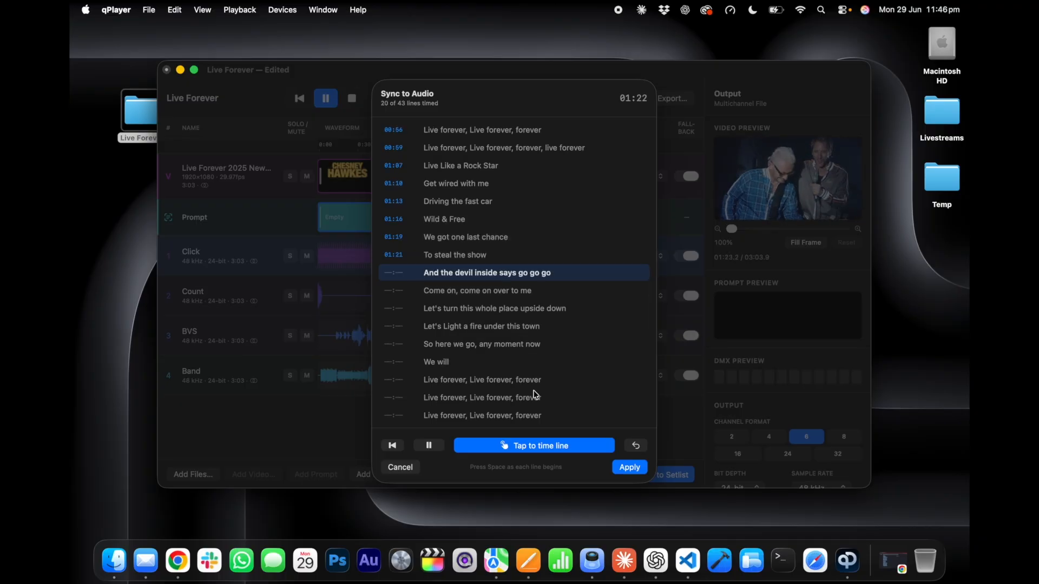
{"action": "key", "text": "space"}
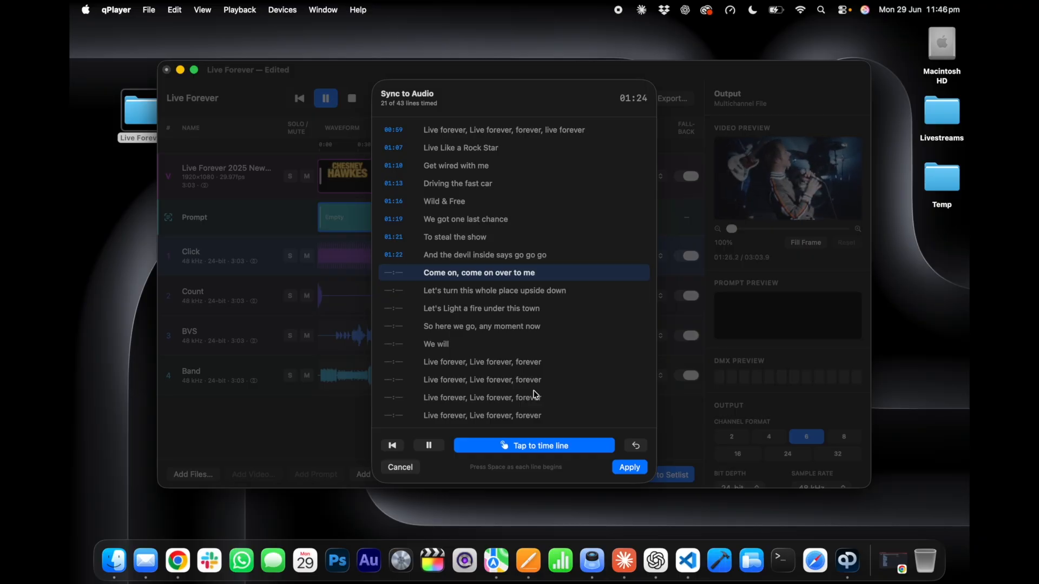
{"action": "key", "text": "space"}
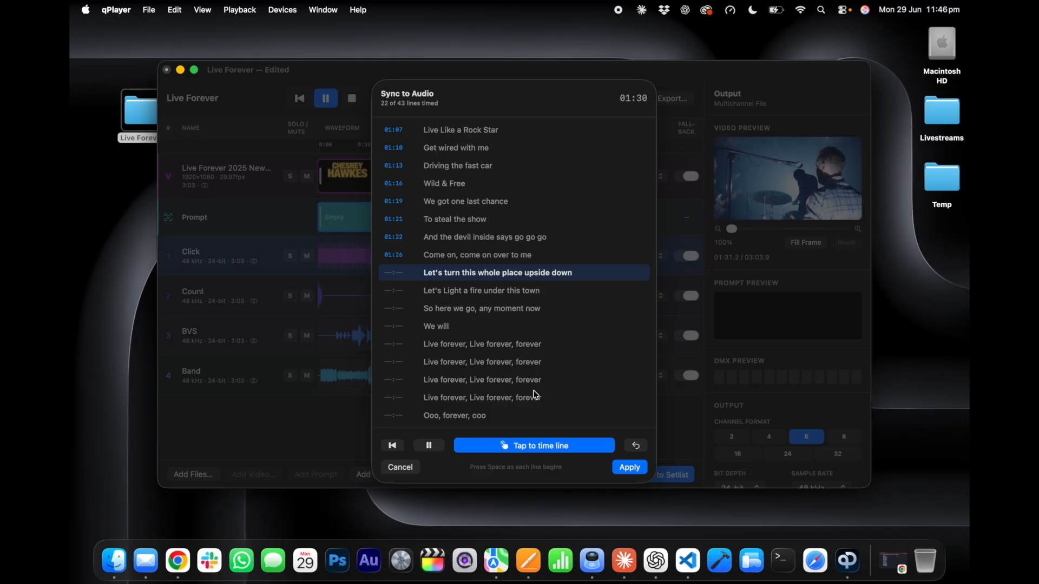
{"action": "key", "text": "space"}
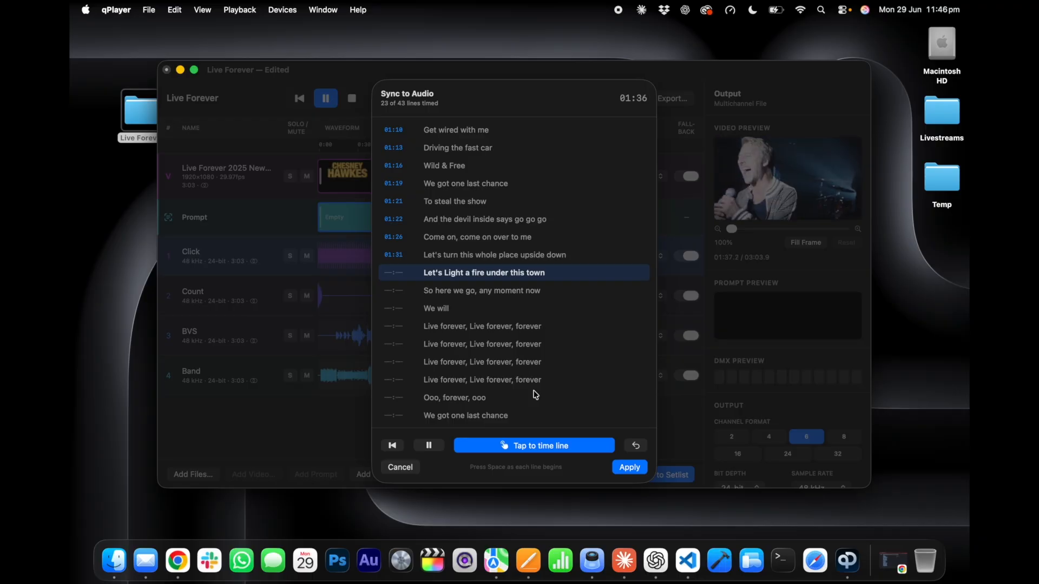
{"action": "key", "text": "space"}
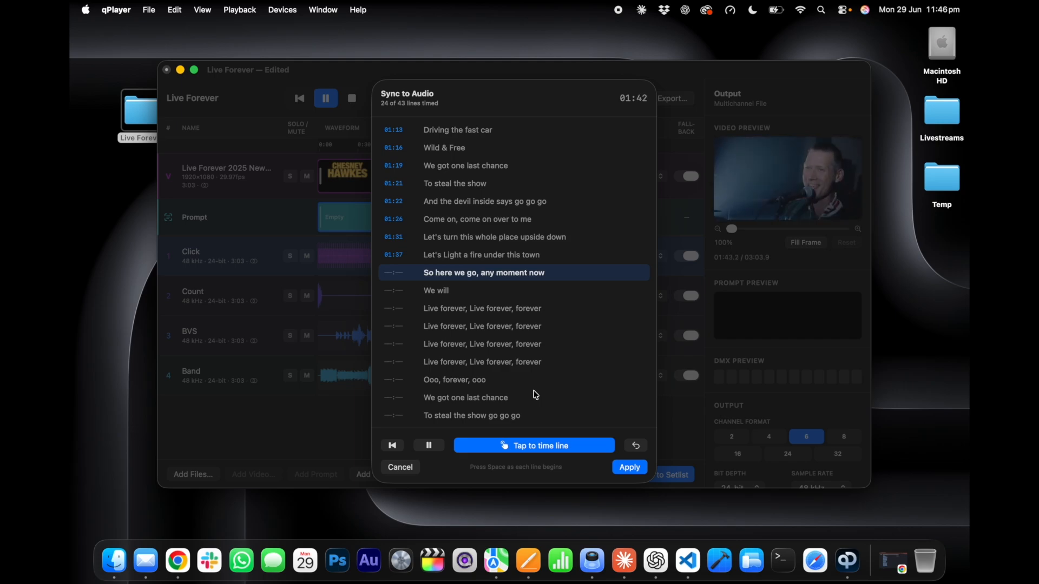
Step: Time the remaining lyric lines as each begins, from "So here we go, any moment now" through "So here we go any moment now we will", and apply the timings
{"action": "key", "text": "space"}
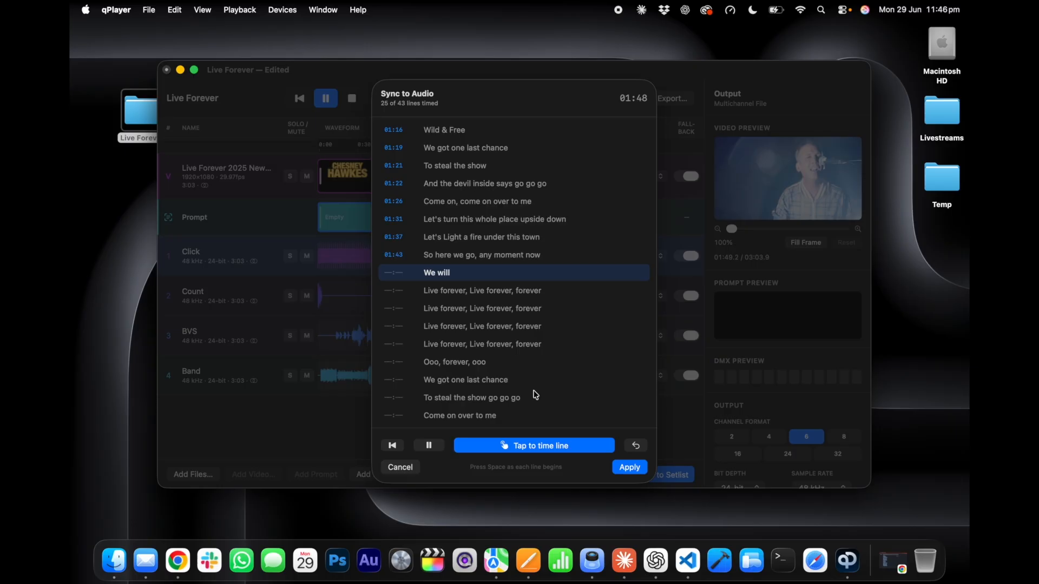
{"action": "key", "text": "space"}
{"action": "key", "text": "space"}
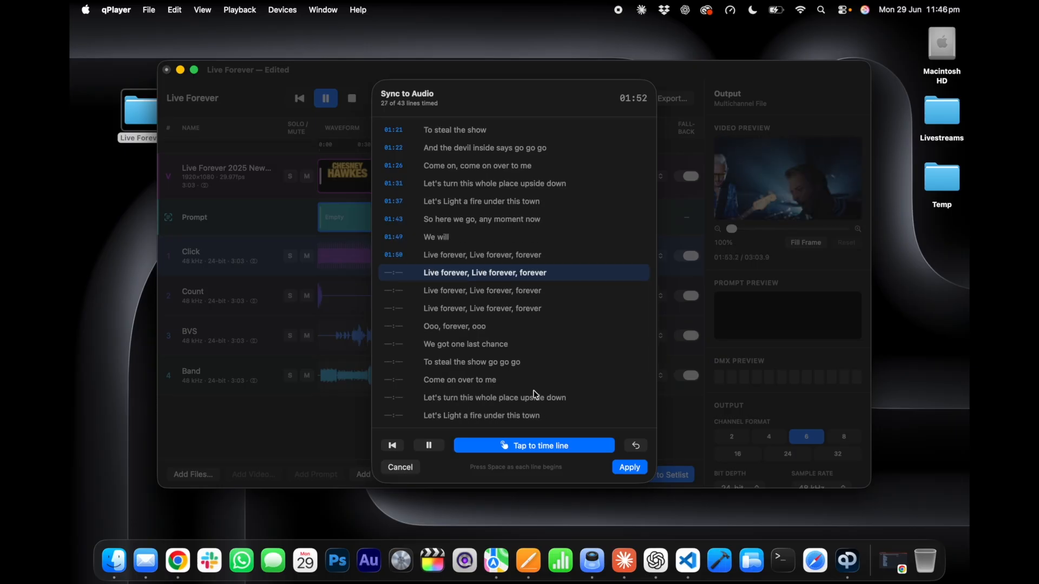
{"action": "key", "text": "space"}
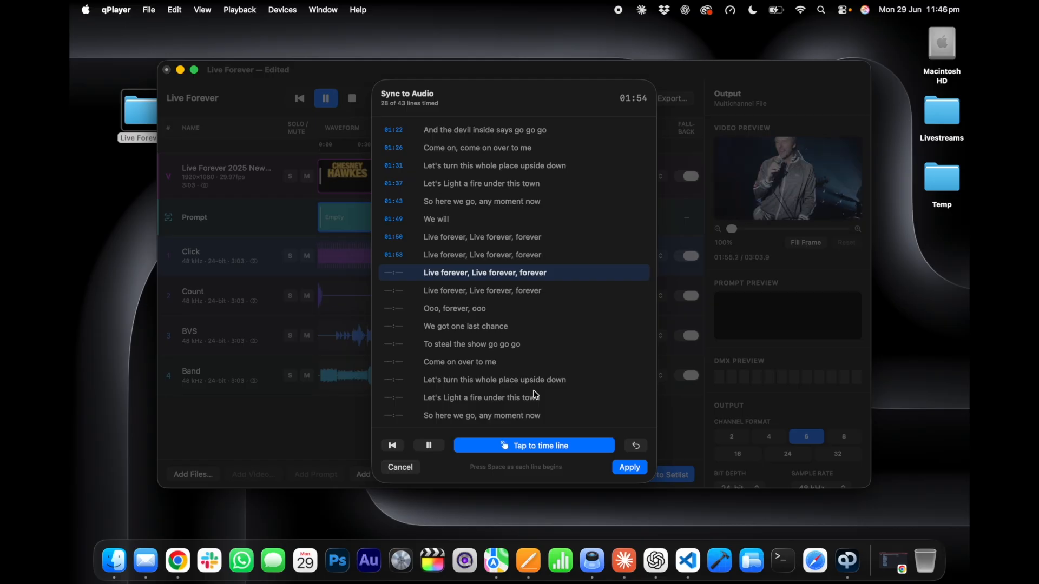
{"action": "key", "text": "space"}
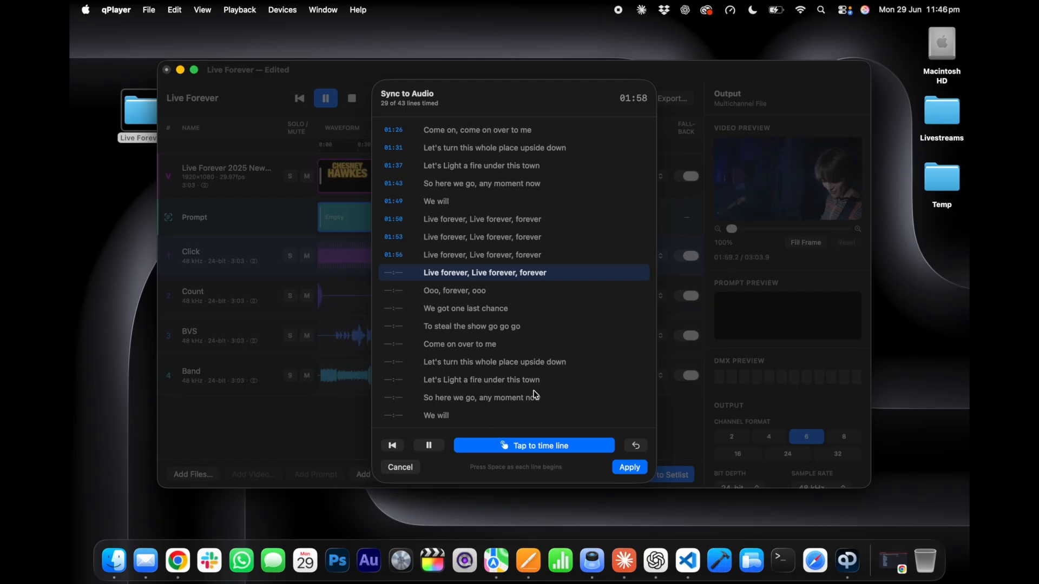
{"action": "key", "text": "space"}
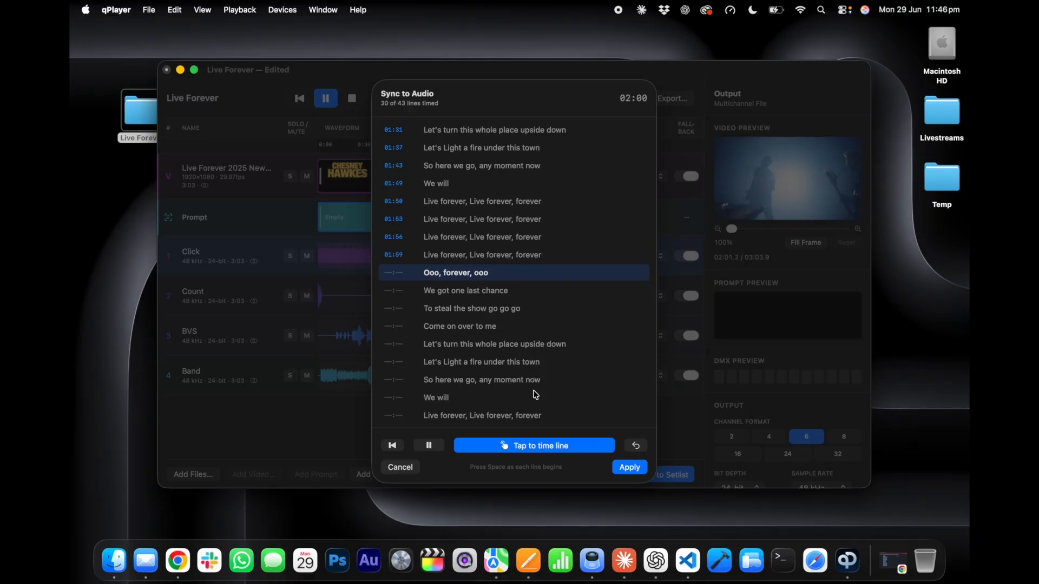
{"action": "key", "text": "space"}
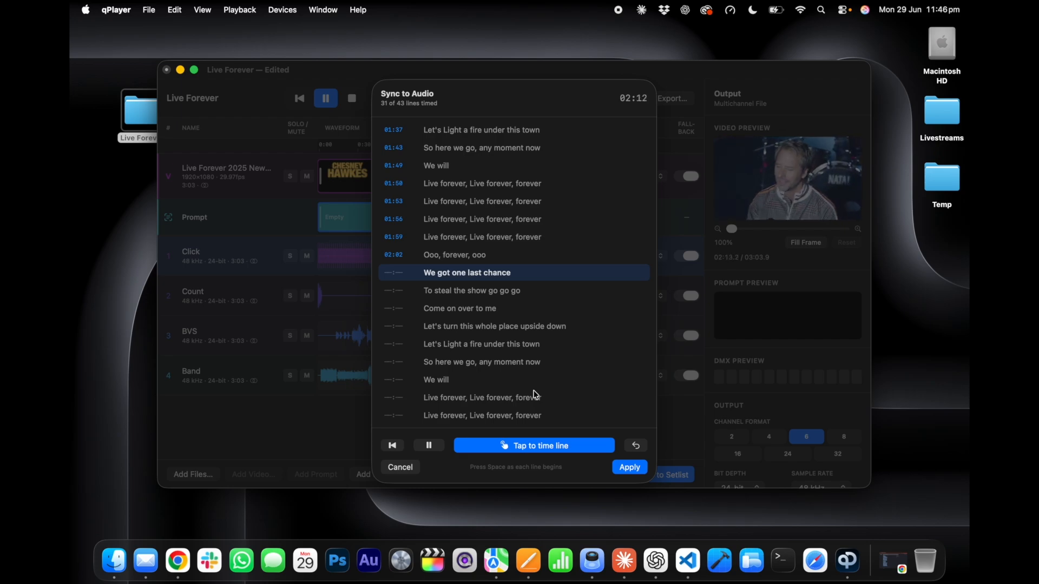
{"action": "key", "text": "space"}
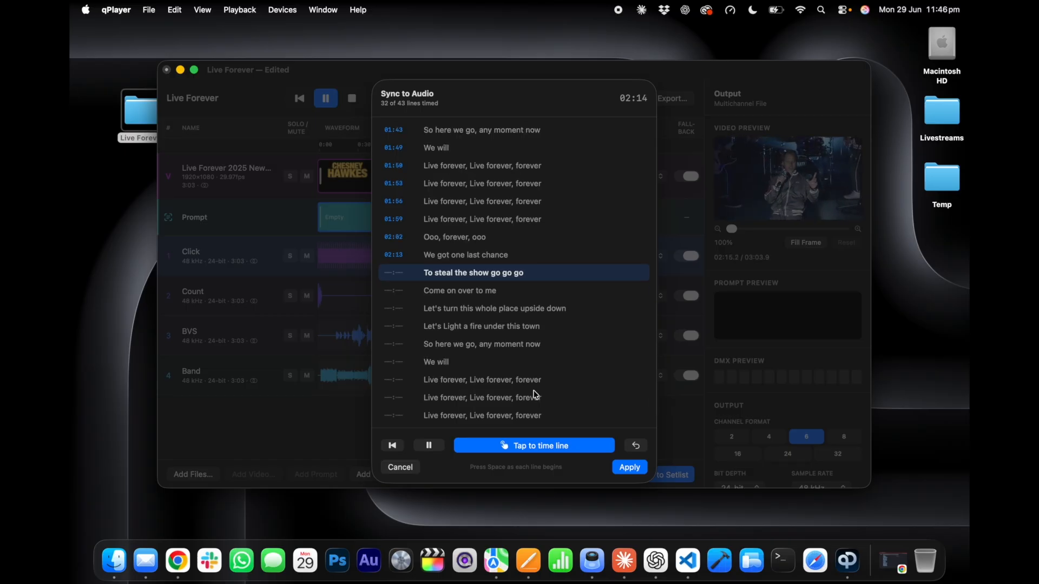
{"action": "key", "text": "space"}
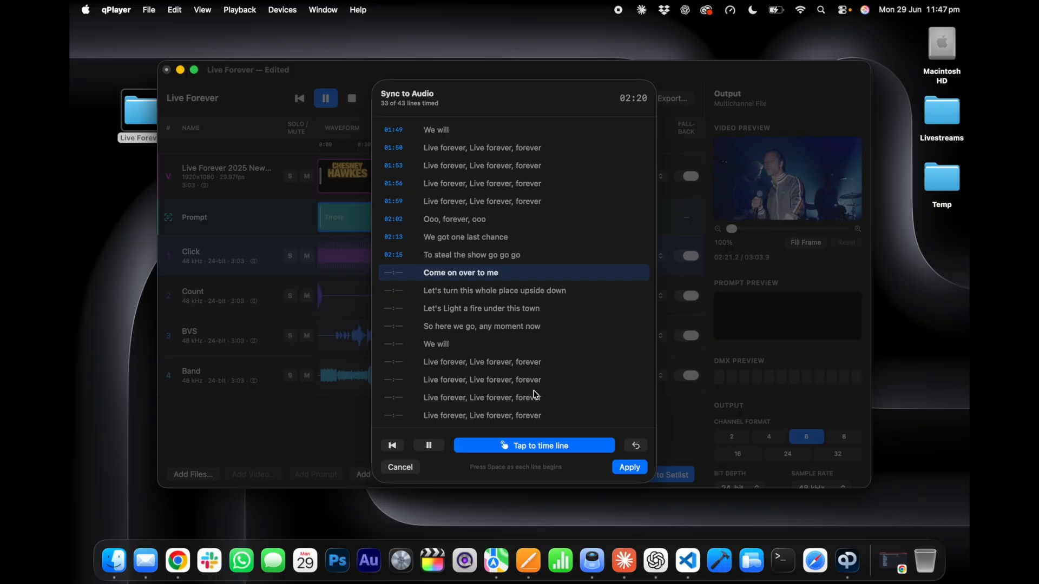
{"action": "key", "text": "space"}
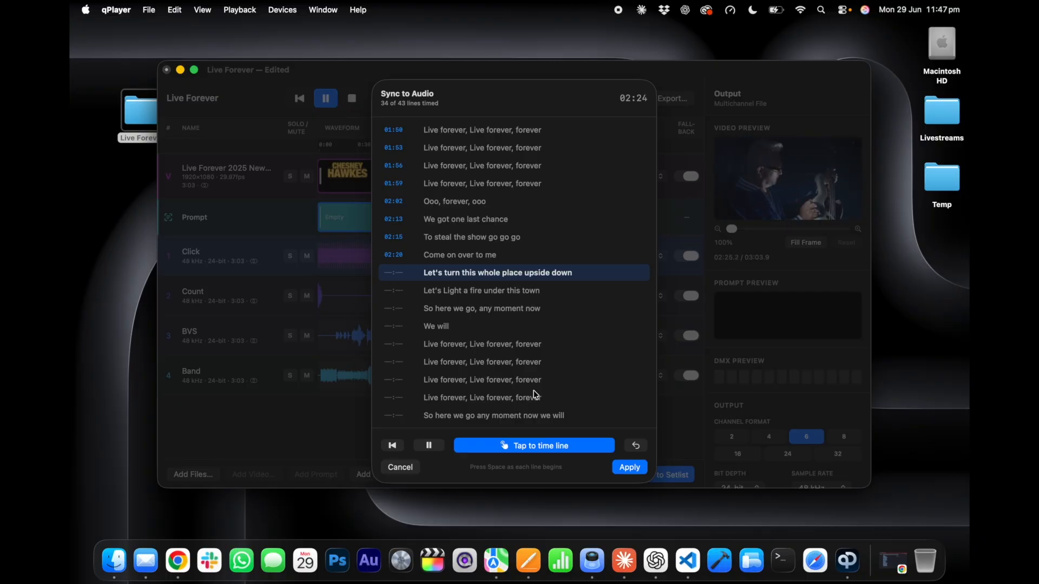
{"action": "key", "text": "space"}
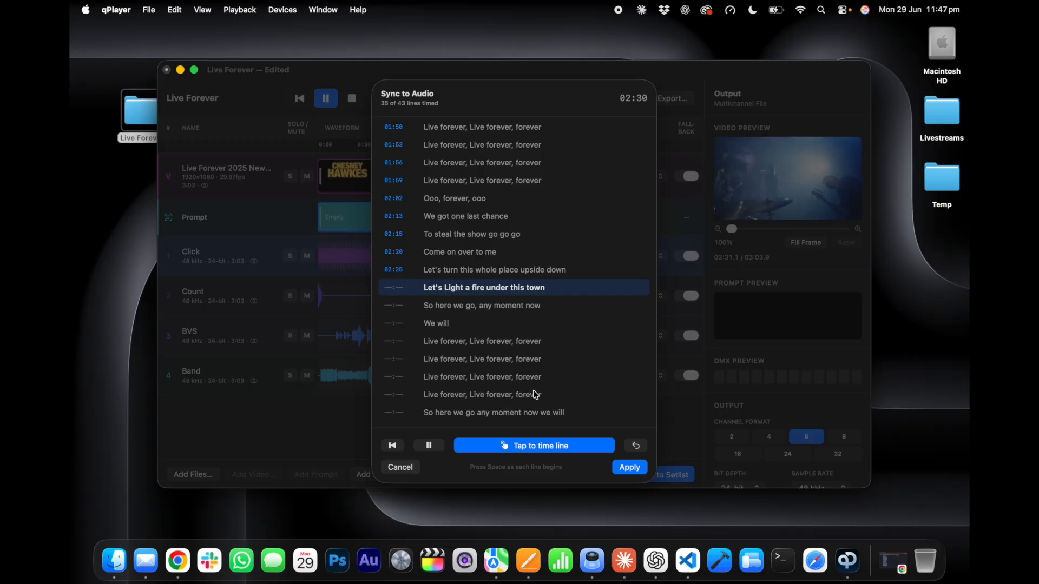
{"action": "key", "text": "space"}
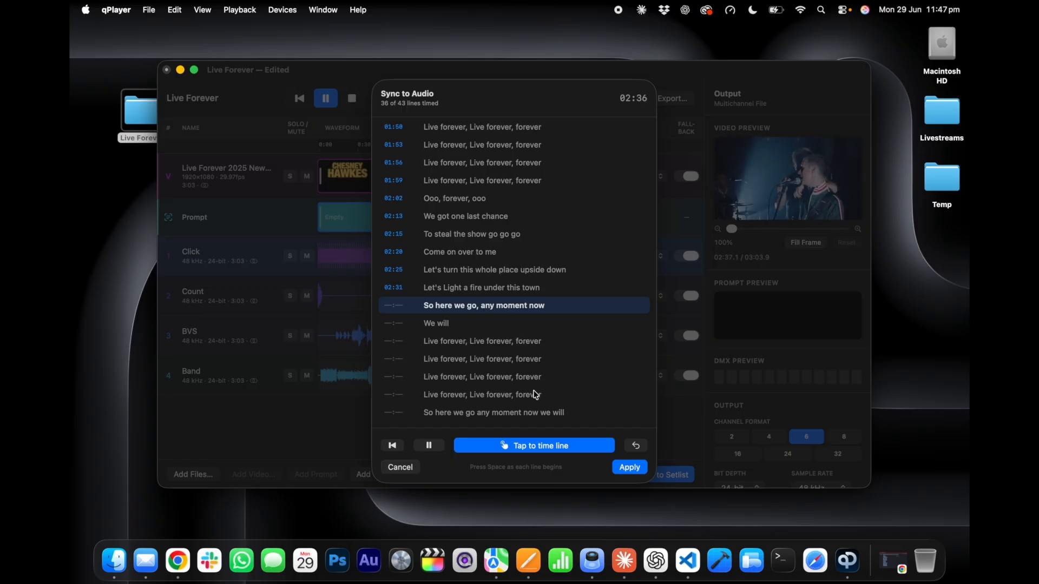
{"action": "key", "text": "space"}
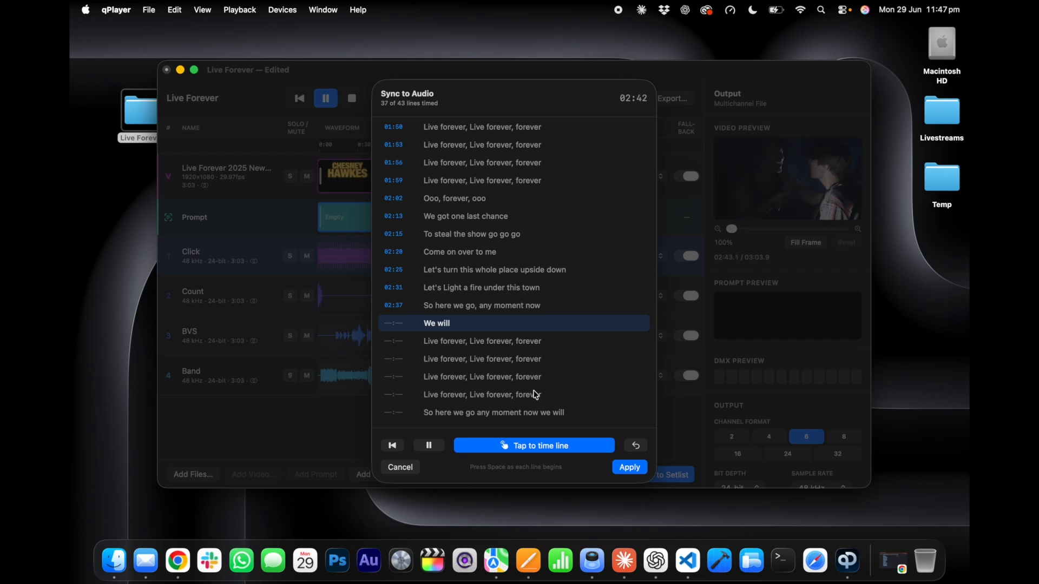
{"action": "key", "text": "space"}
{"action": "key", "text": "space"}
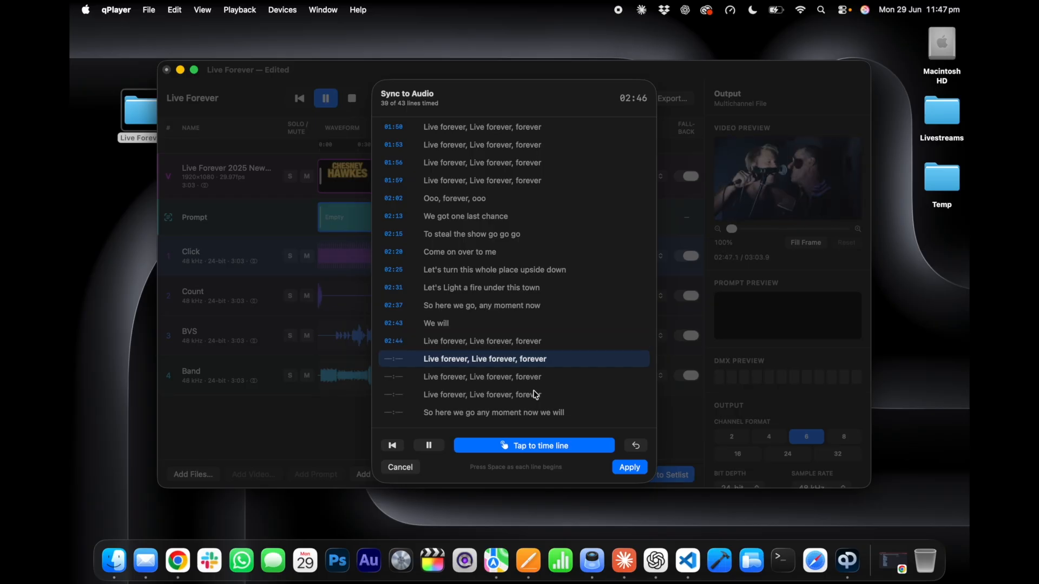
{"action": "key", "text": "space"}
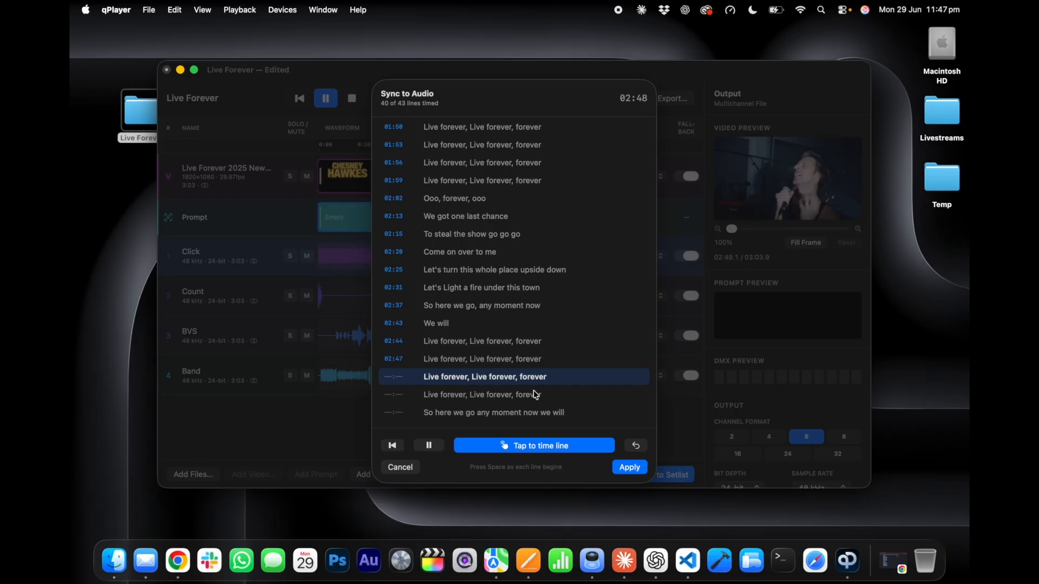
{"action": "key", "text": "space"}
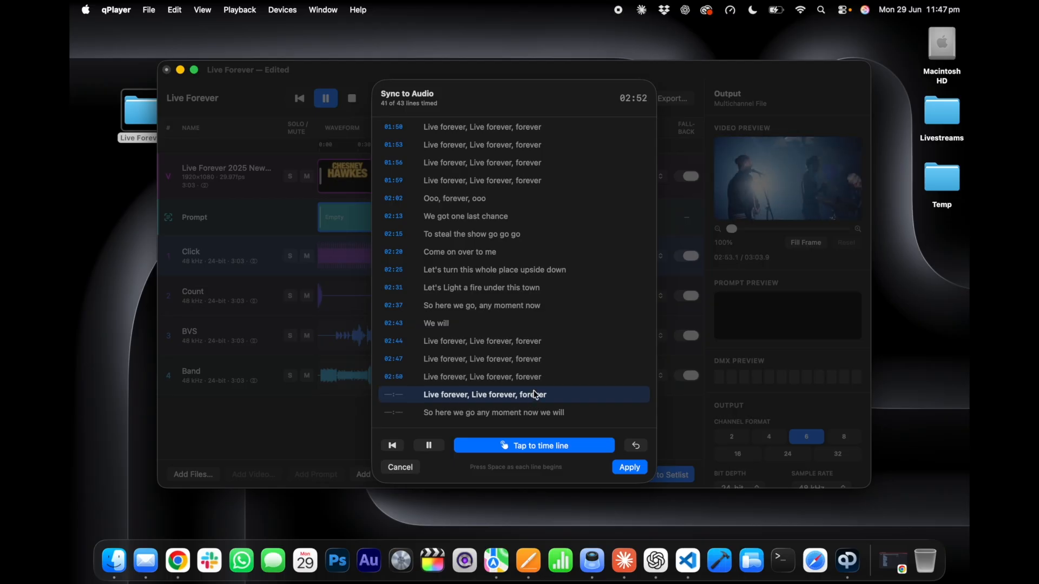
{"action": "key", "text": "space"}
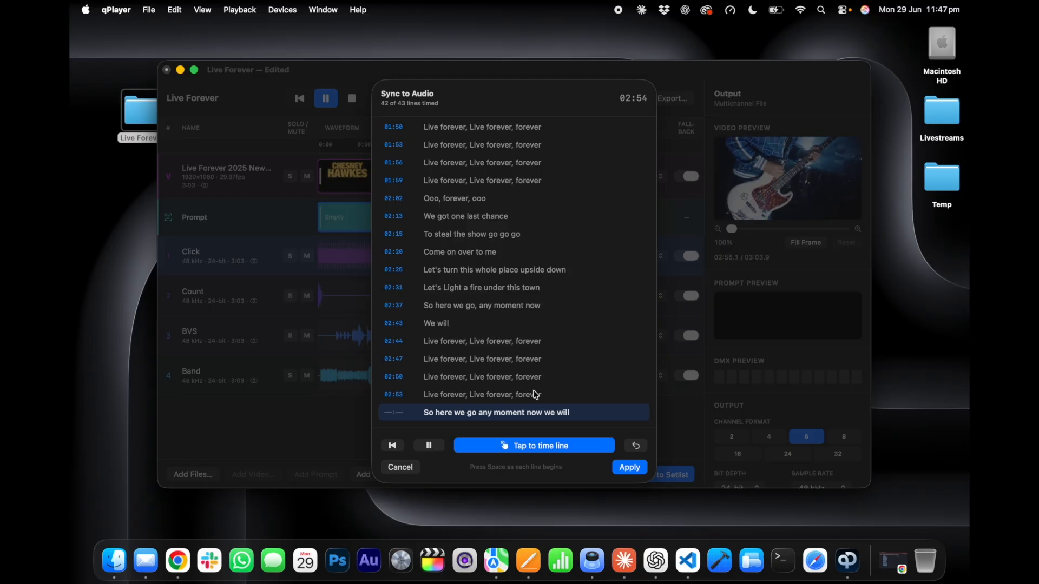
{"action": "key", "text": "space"}
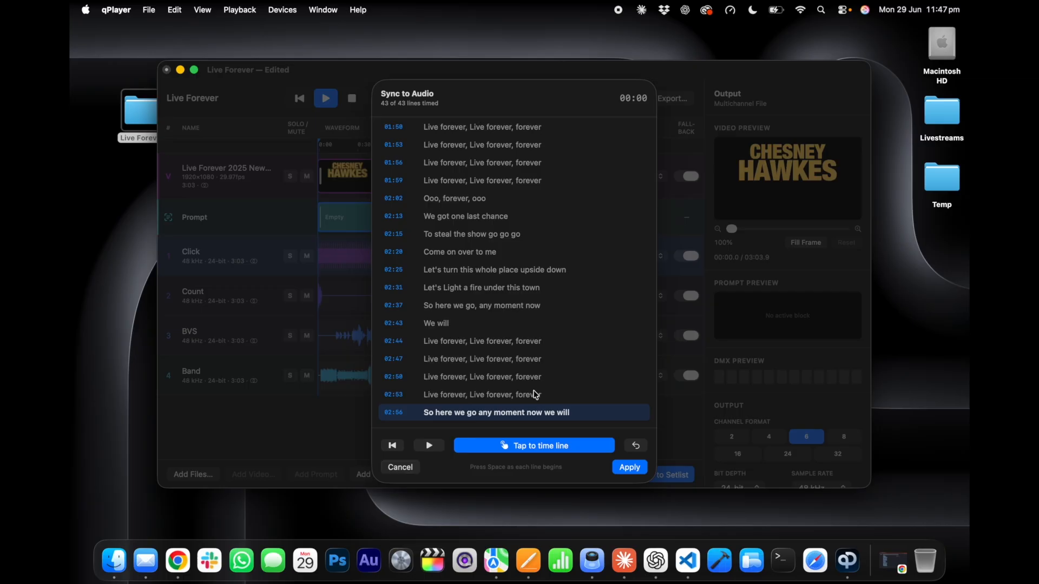
{"action": "left_click", "coordinate": [631, 468]}
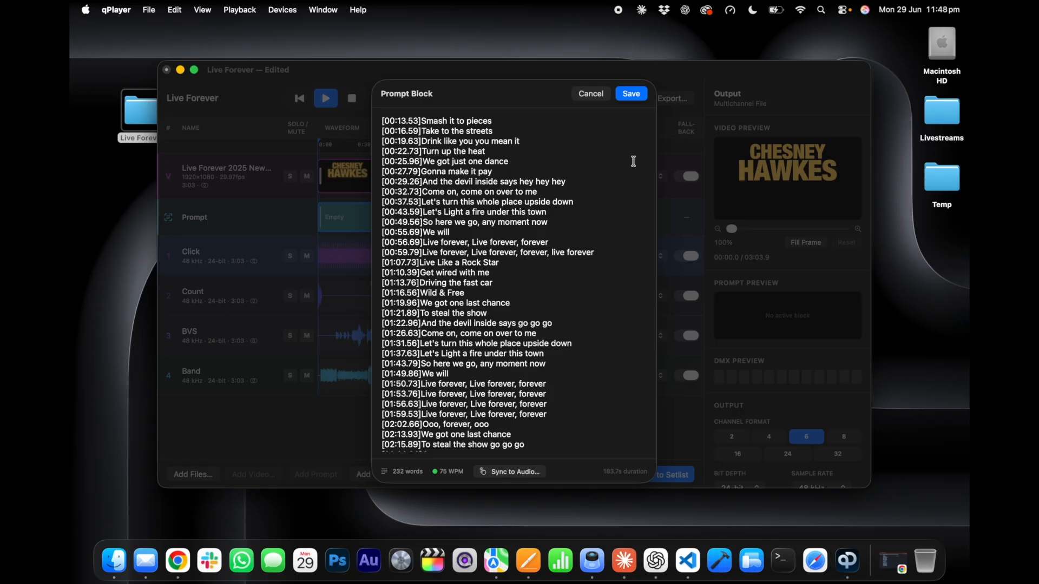
Step: Save the timed prompt block and publish the Live Forever cue to the setlist
{"action": "left_click", "coordinate": [636, 95]}
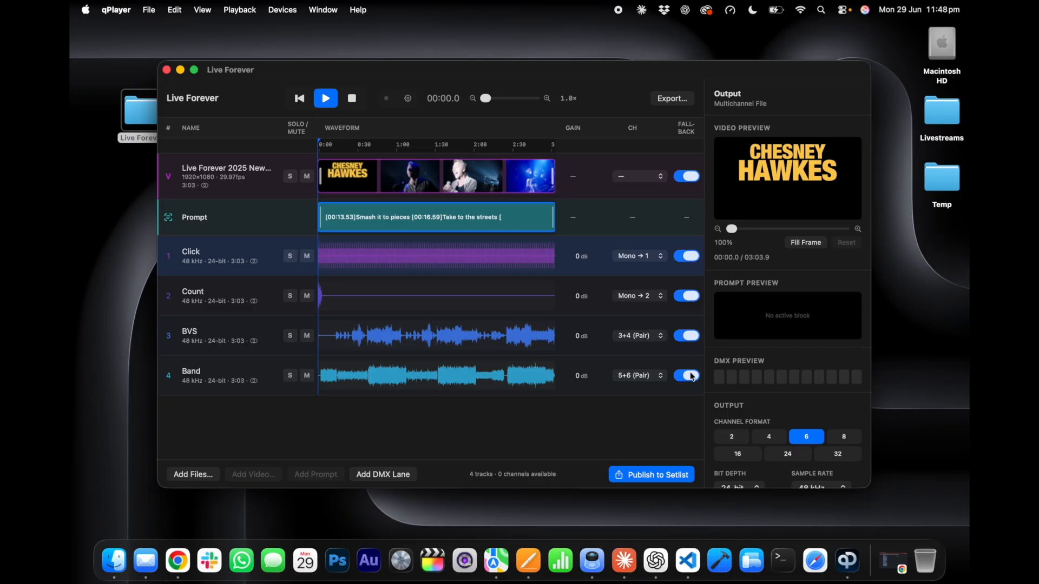
{"action": "left_click", "coordinate": [648, 477]}
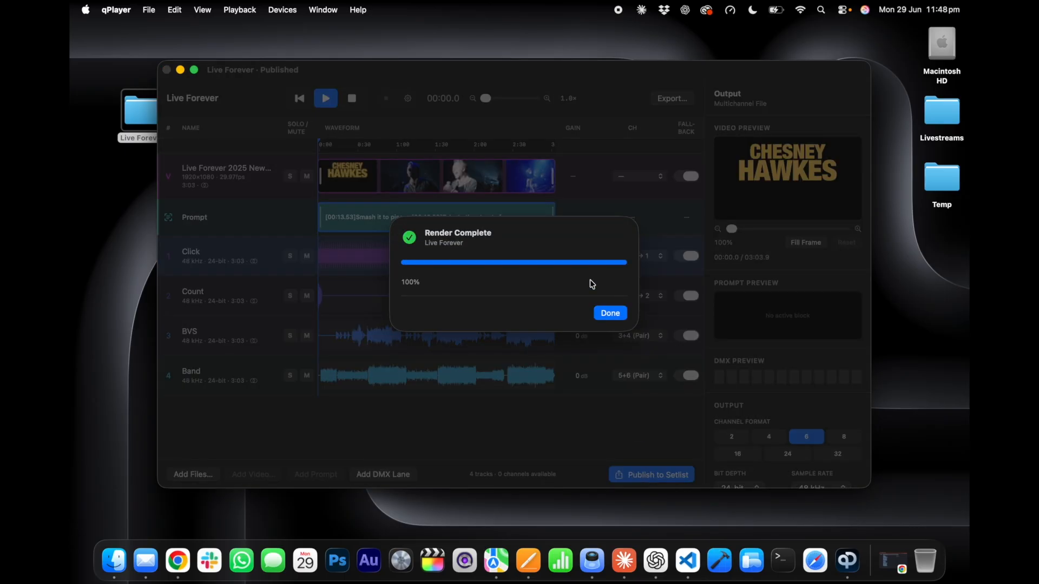
{"action": "left_click", "coordinate": [610, 314]}
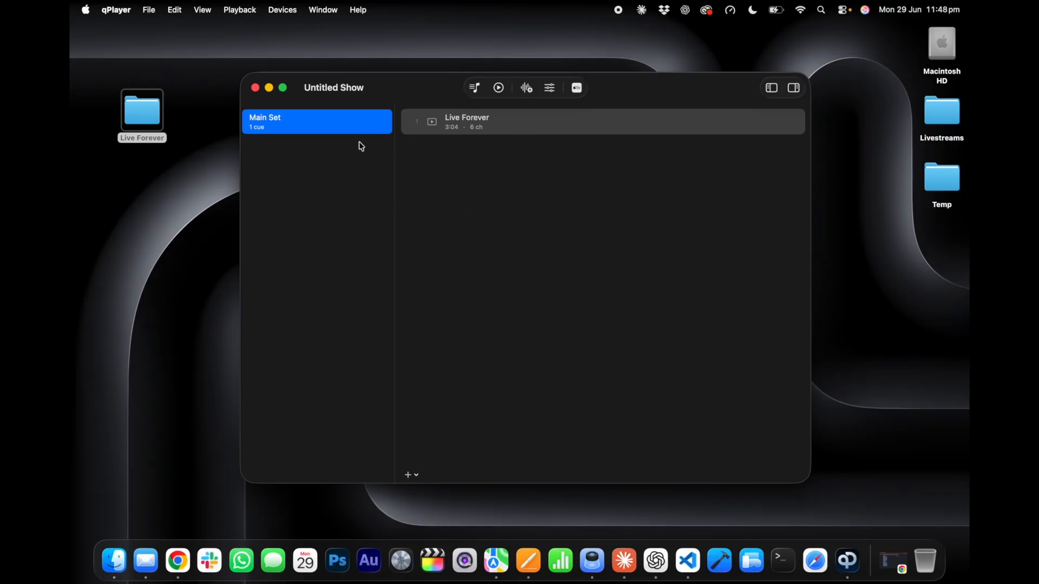
Step: Review the Live Forever cue's settings, including its output levels, DMX and MIDI input, in the inspector
{"action": "left_click", "coordinate": [501, 127]}
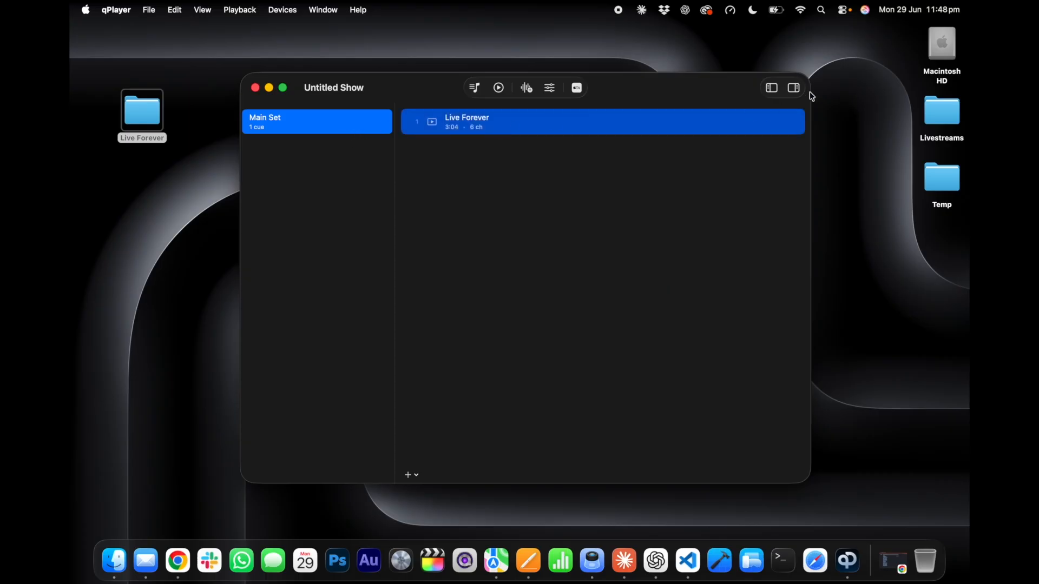
{"action": "left_click", "coordinate": [794, 88]}
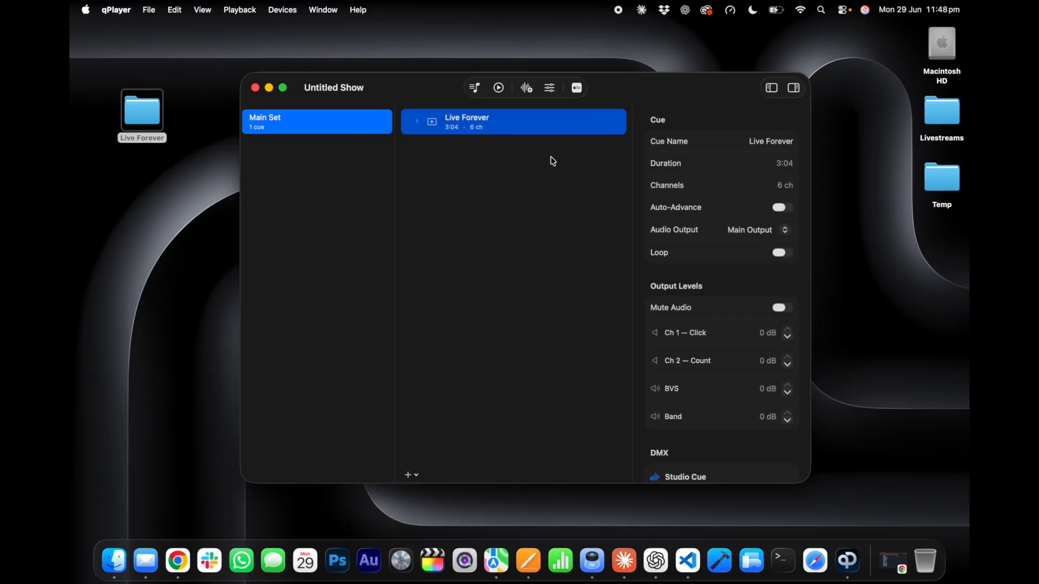
{"action": "scroll", "coordinate": [718, 207], "scroll_direction": "down", "scroll_amount": 4}
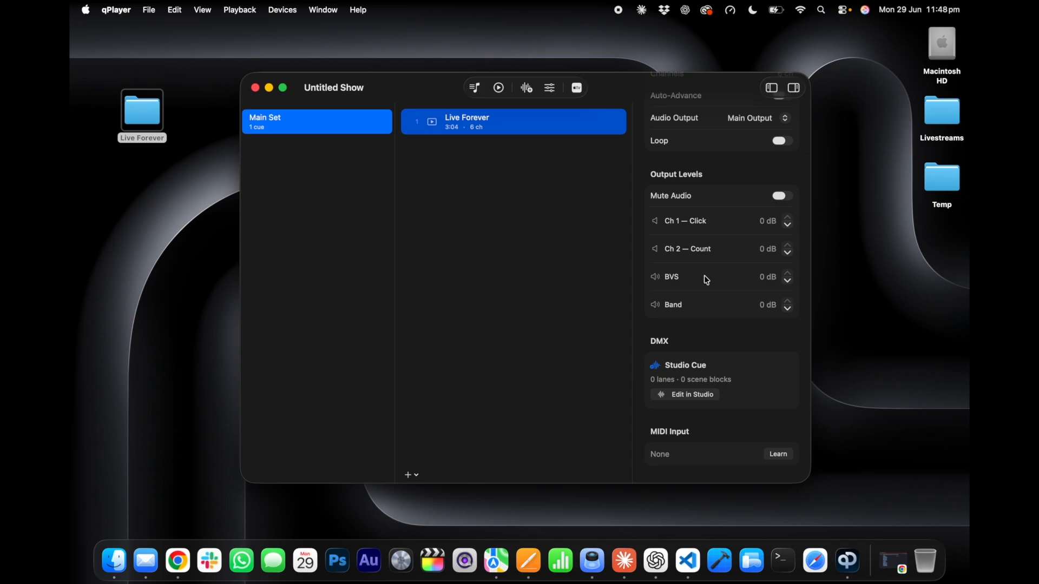
{"action": "left_click", "coordinate": [796, 88]}
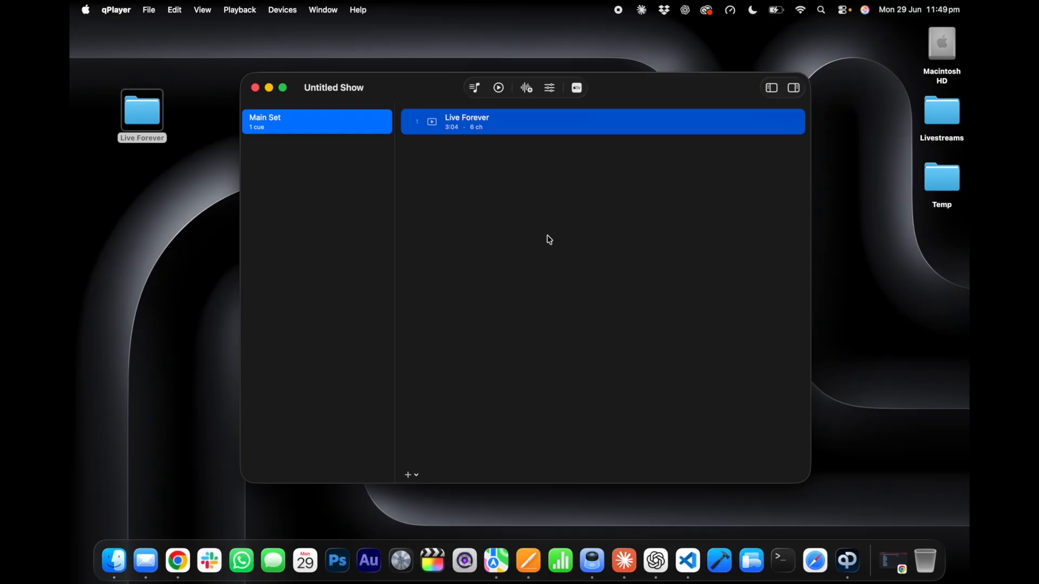
Step: Play the Live Forever cue in show mode to check the video and lyric prompt, stop it and return to editing the show
{"action": "left_click", "coordinate": [500, 91]}
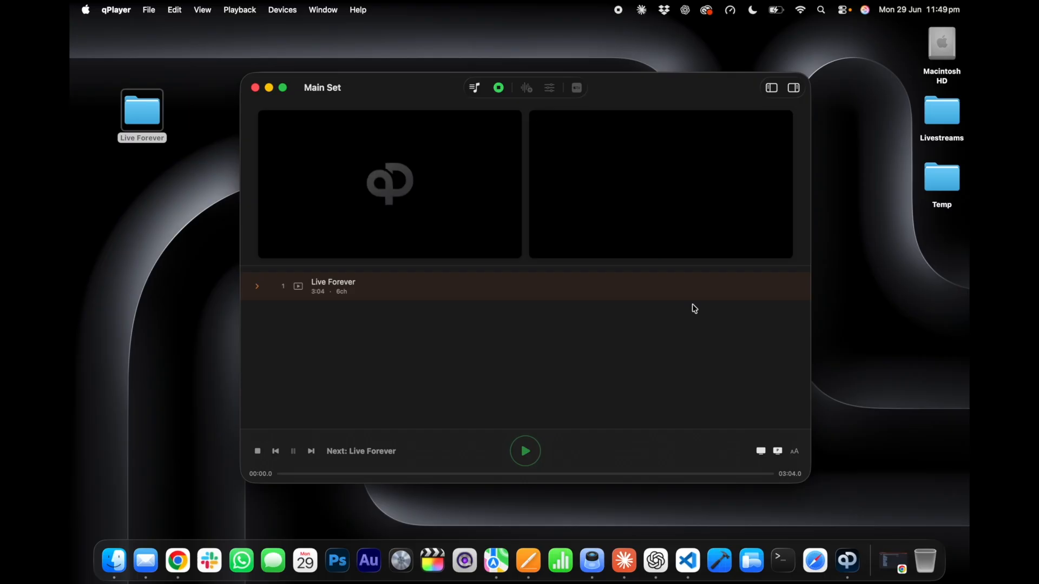
{"action": "left_click", "coordinate": [529, 459]}
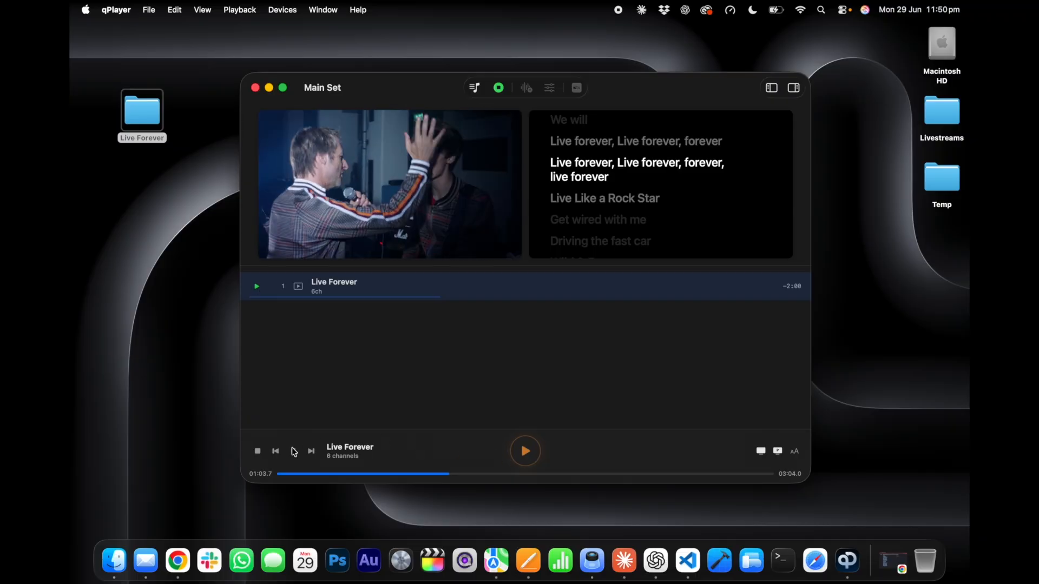
{"action": "left_click", "coordinate": [259, 452]}
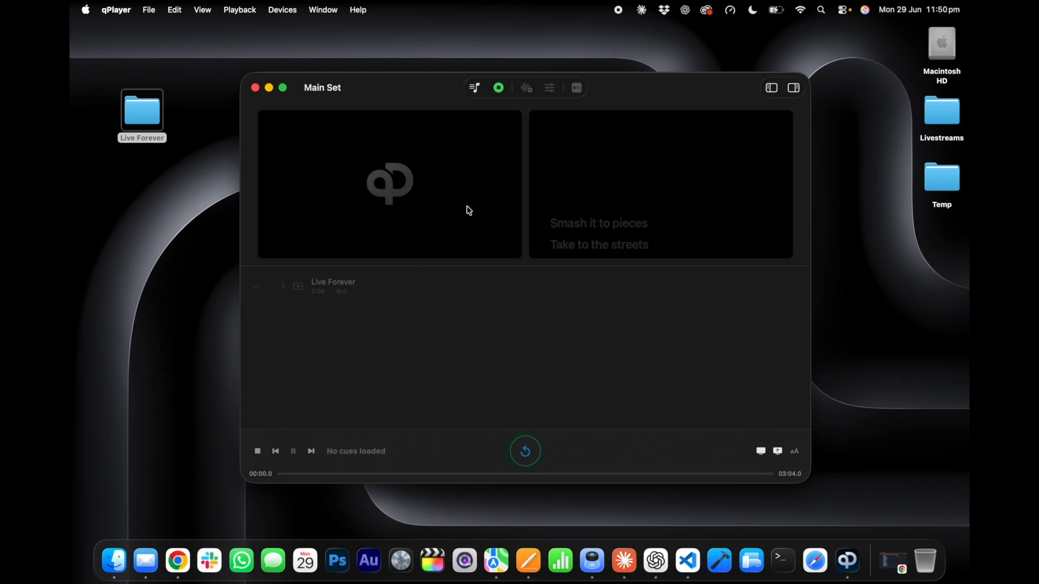
{"action": "left_click", "coordinate": [500, 90]}
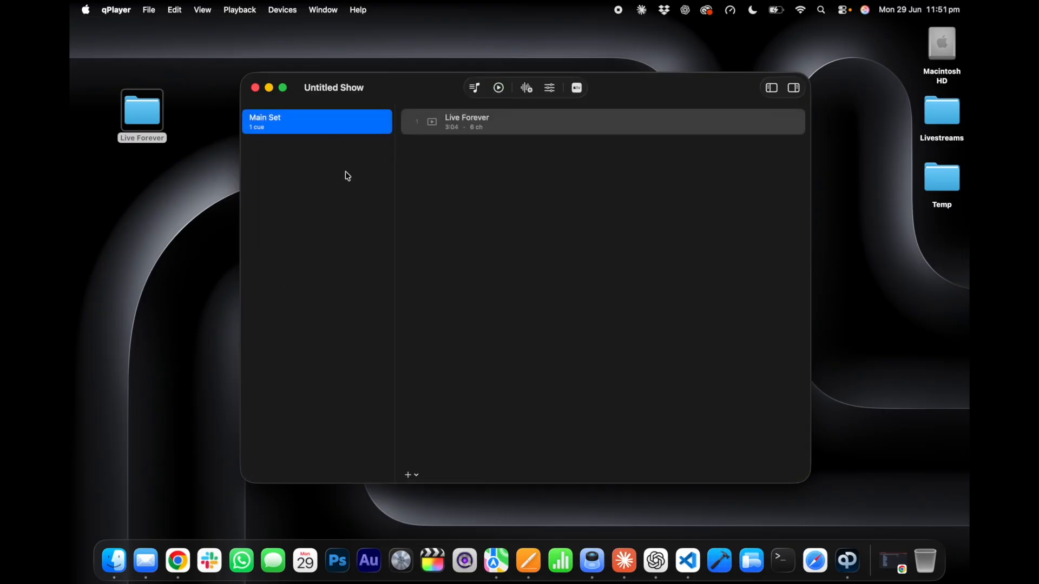
Step: Set Chesney Dynamic Backdrop.mp4 as the Main Set setlist's backdrop
{"action": "left_click", "coordinate": [486, 204]}
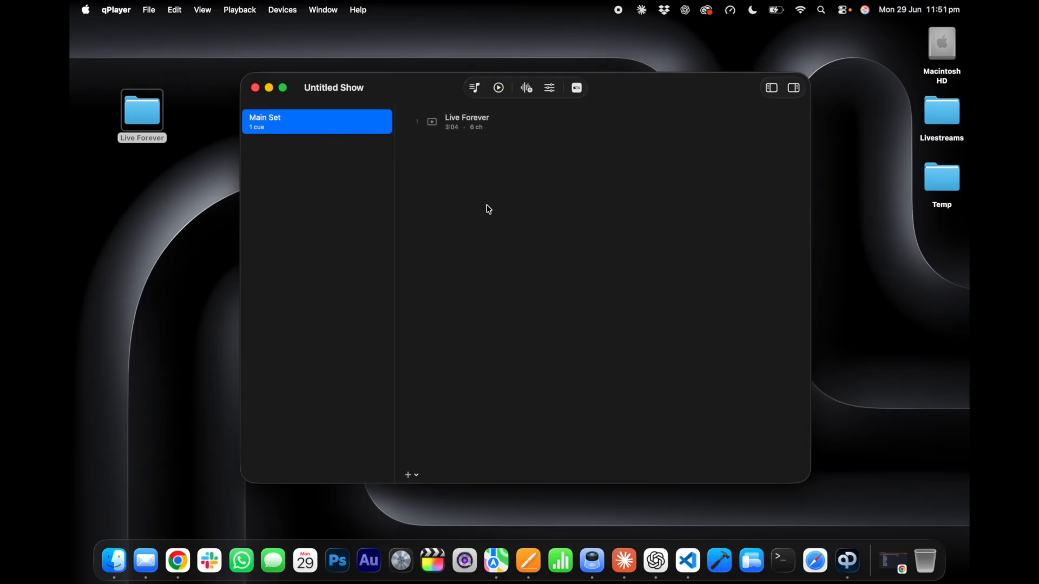
{"action": "left_click", "coordinate": [794, 87]}
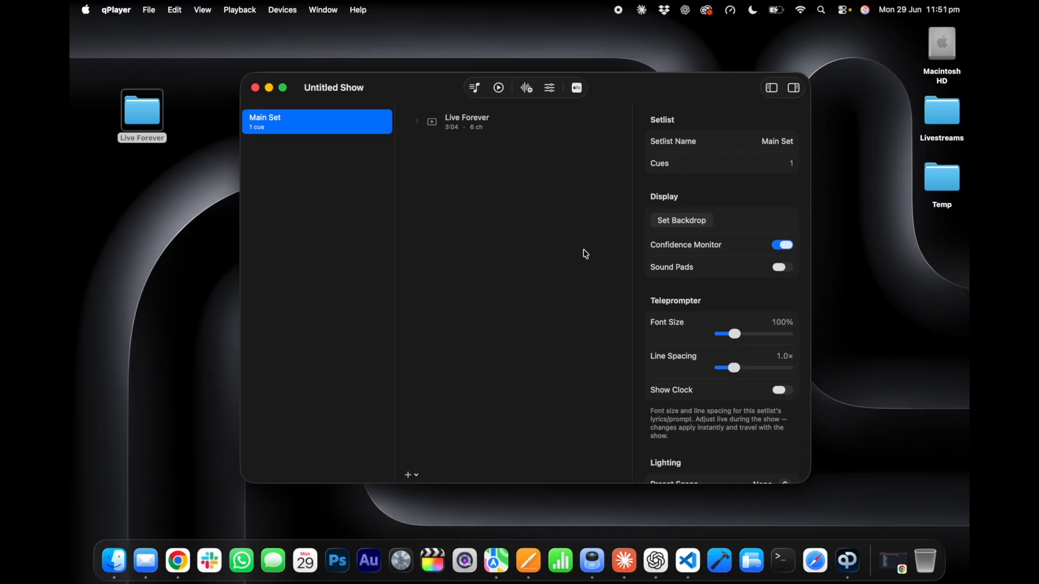
{"action": "left_click", "coordinate": [682, 222]}
{"action": "left_click", "coordinate": [442, 154]}
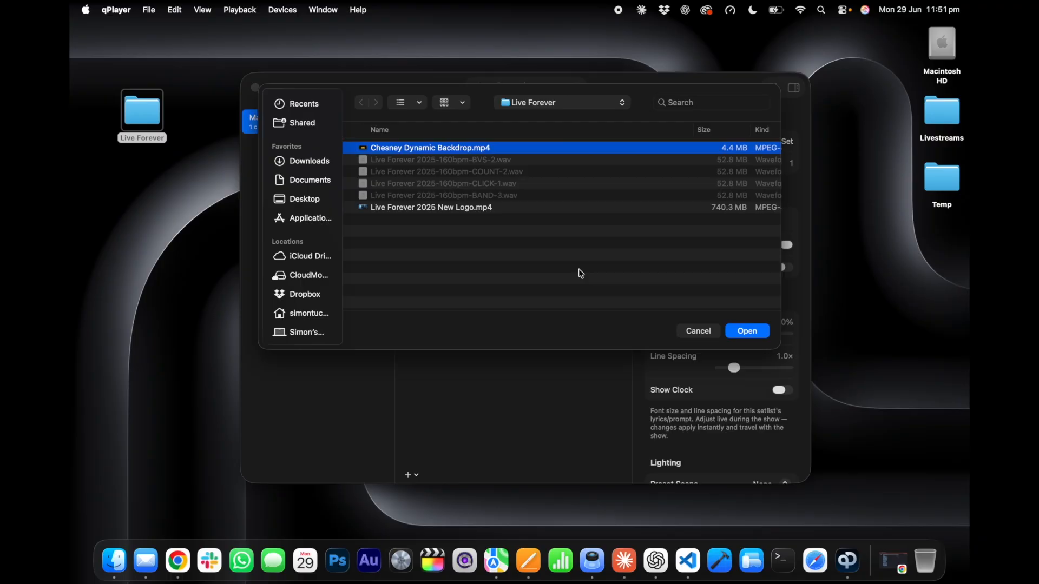
{"action": "left_click", "coordinate": [748, 331]}
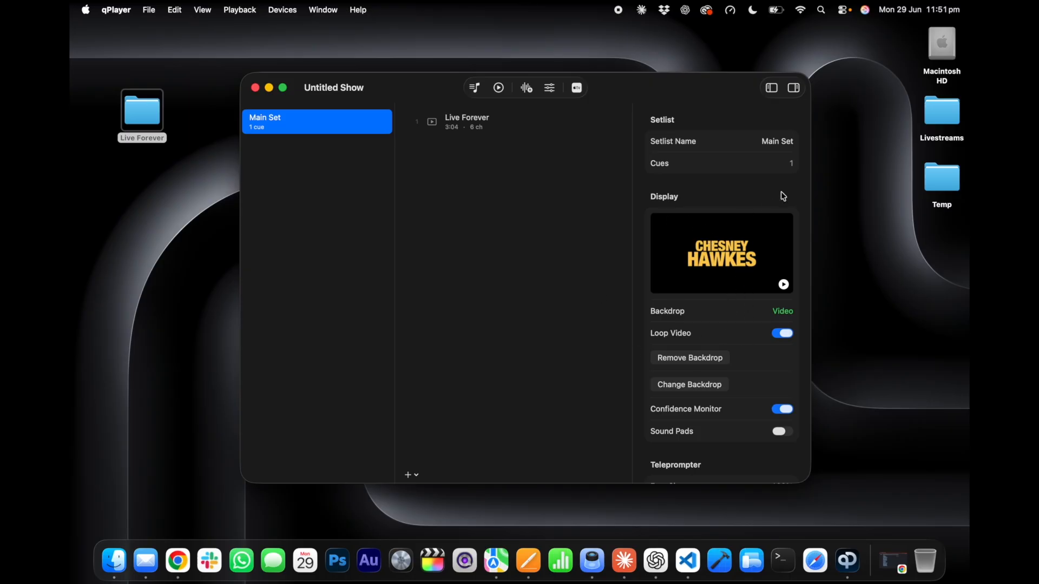
{"action": "left_click", "coordinate": [794, 87]}
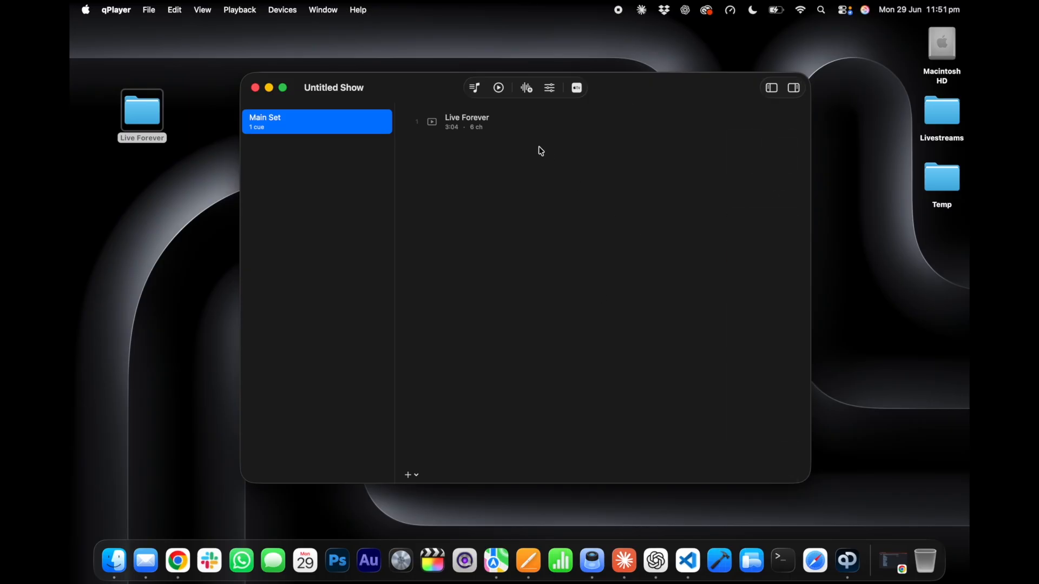
Step: Enter show mode with the new backdrop, play the Live Forever cue briefly and stop it to check the return to the backdrop
{"action": "left_click", "coordinate": [499, 89]}
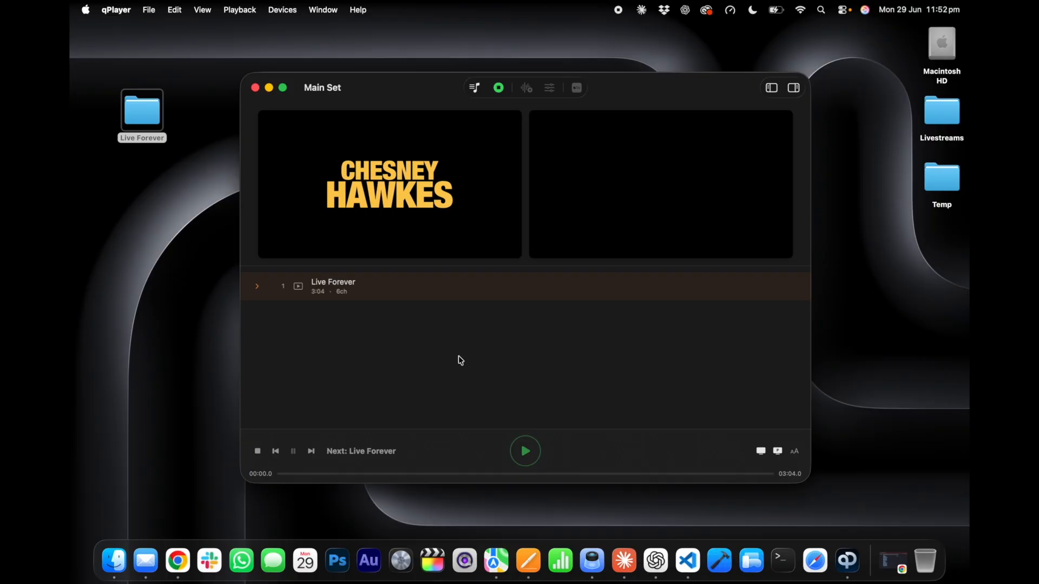
{"action": "left_click", "coordinate": [524, 450]}
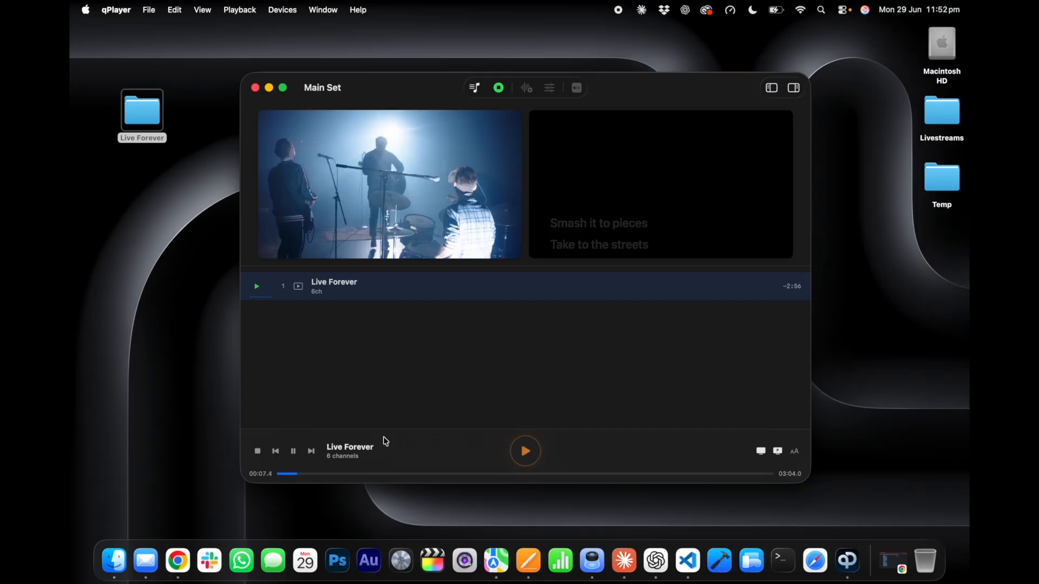
{"action": "left_click", "coordinate": [258, 452]}
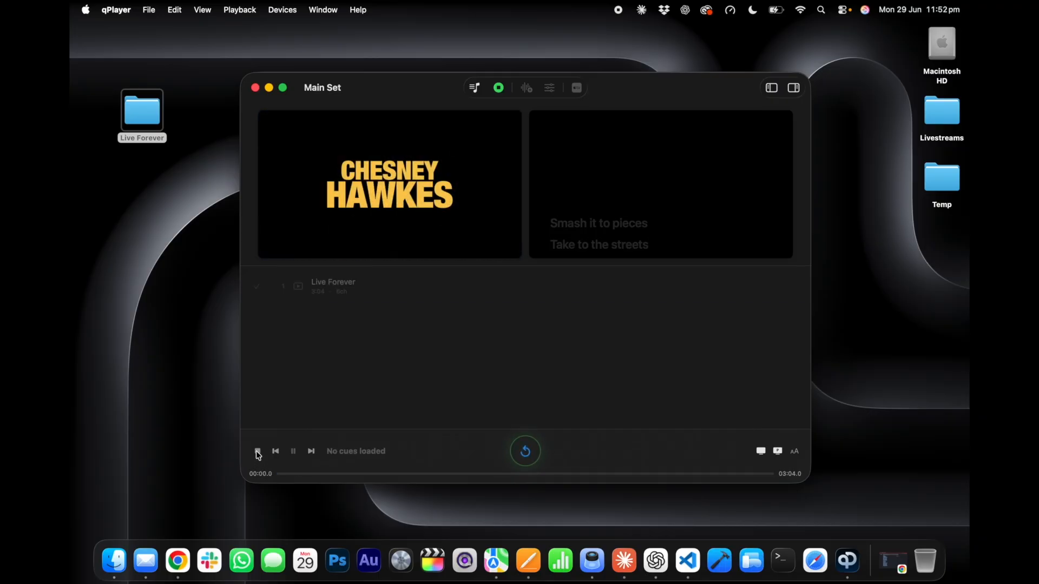